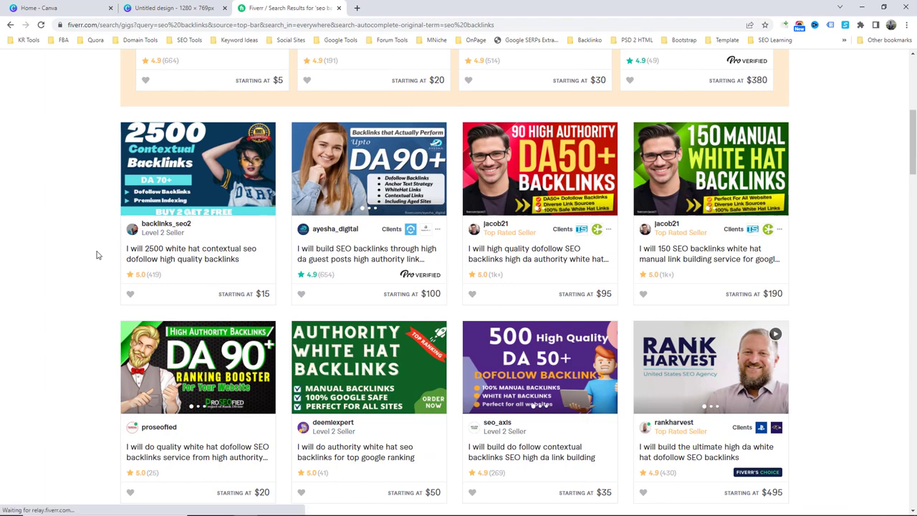
# - Open the orange "Outreach Backlinks" gig from the Fiverr results for "seo backlinks" and view its cover image
pyautogui.scroll(5, 99, 255)
pyautogui.scroll(-1, 98, 255)
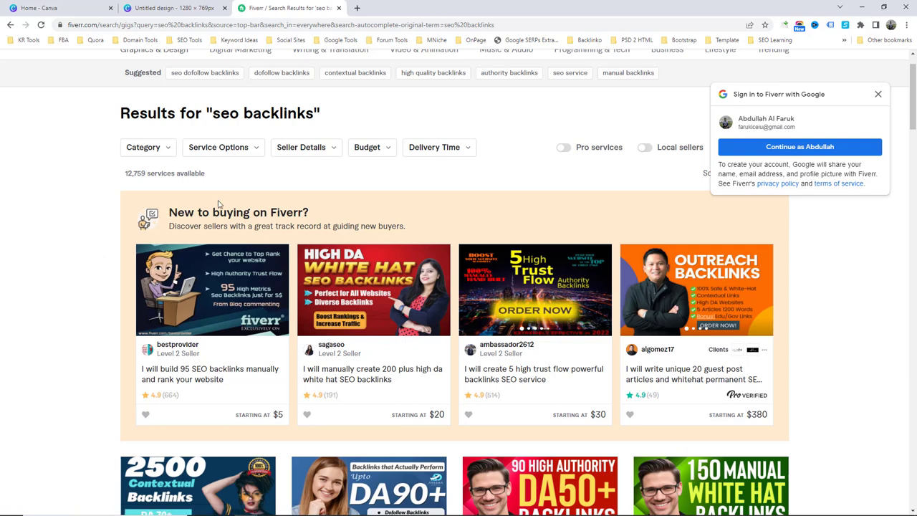
pyautogui.click(180, 8)
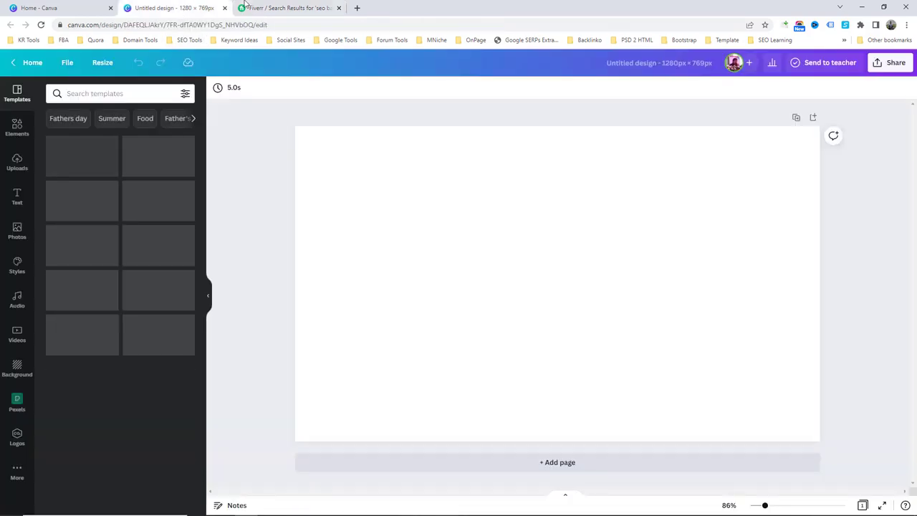
pyautogui.click(247, 8)
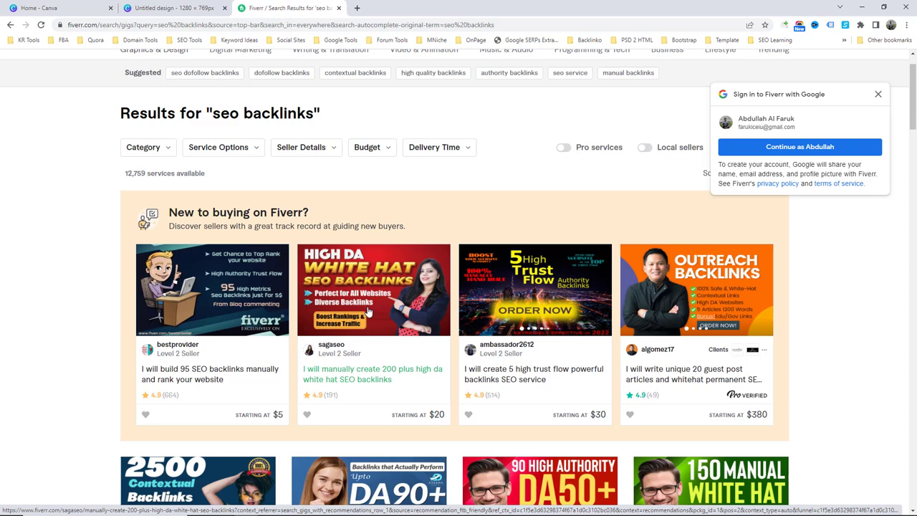
pyautogui.click(690, 282)
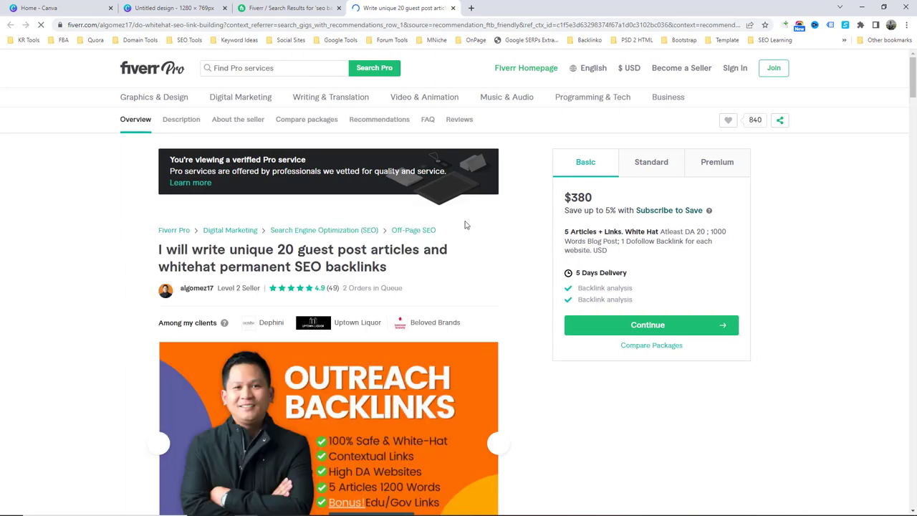
pyautogui.scroll(-2, 465, 225)
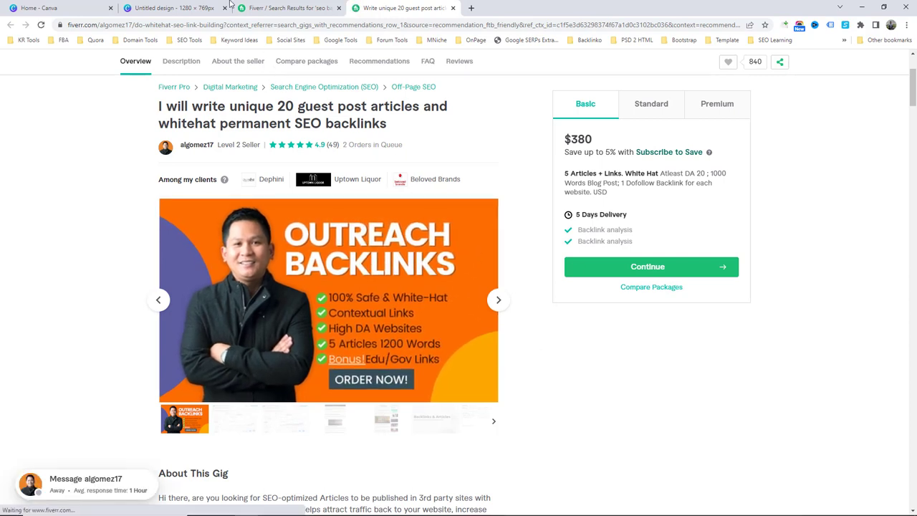
# - Reorder the browser tabs so the reference gig sits right beside the Canva design, and return to the design
pyautogui.click(176, 7)
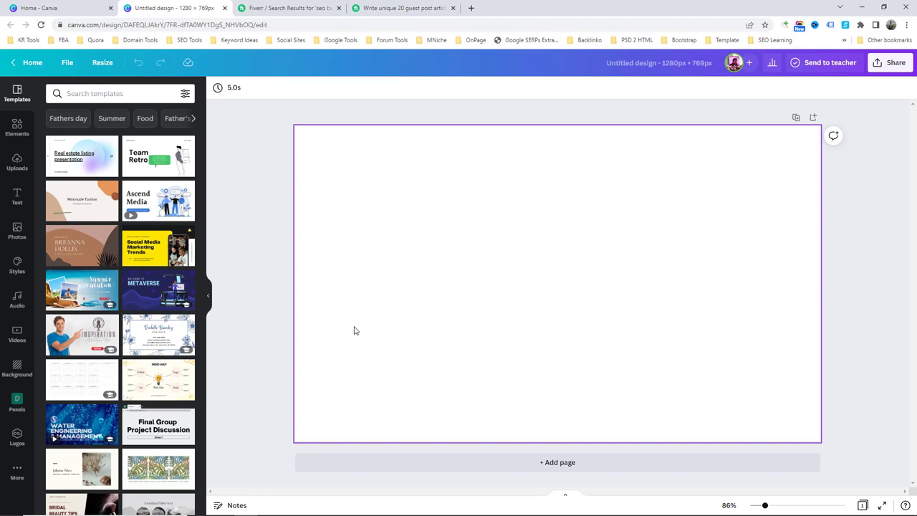
pyautogui.click(380, 8)
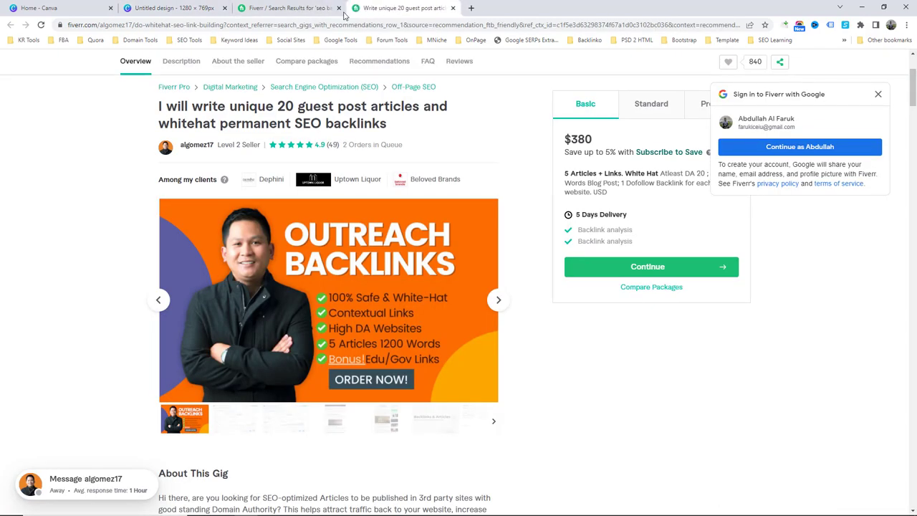
pyautogui.moveTo(345, 11); pyautogui.dragTo(237, 9)
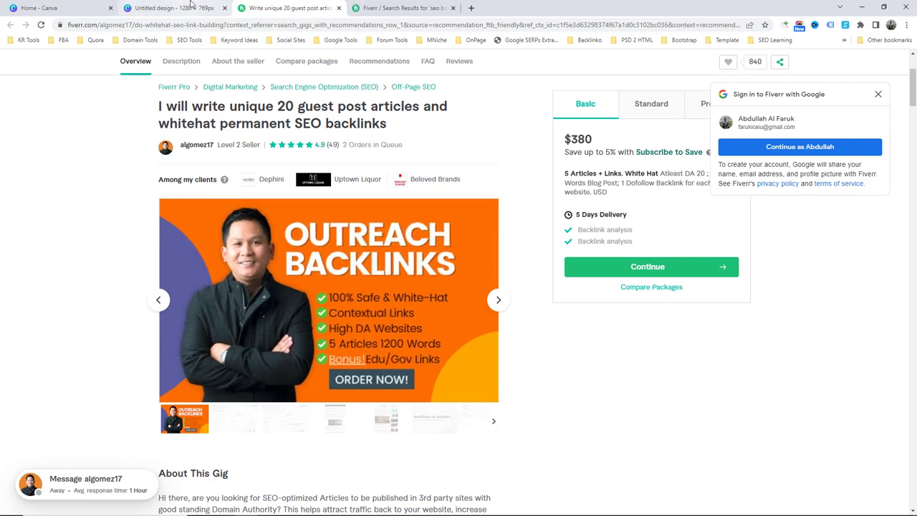
pyautogui.click(191, 4)
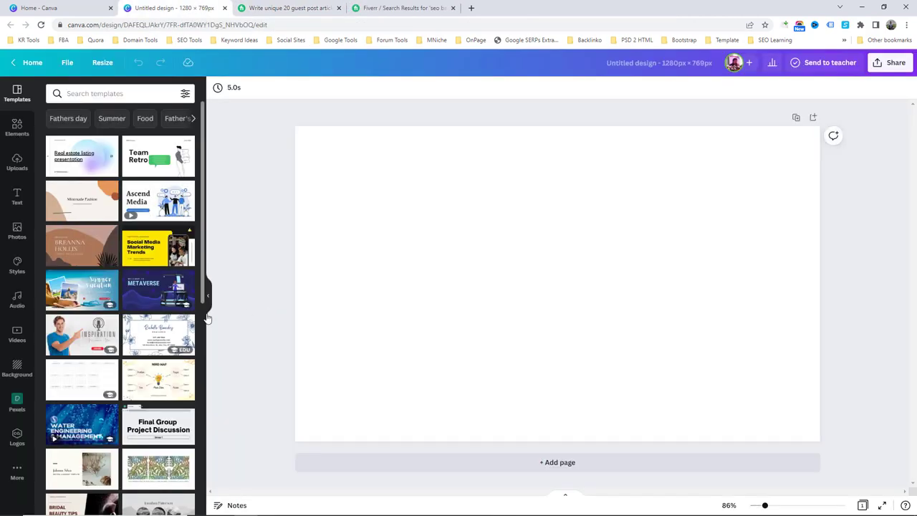
# - Fill the blank page's background with the solid orange colour from the background presets
pyautogui.click(18, 371)
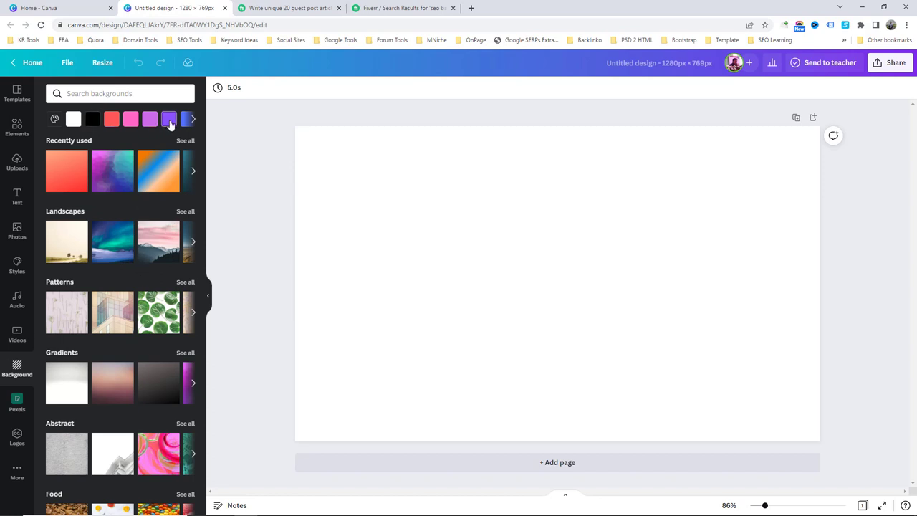
pyautogui.click(192, 120)
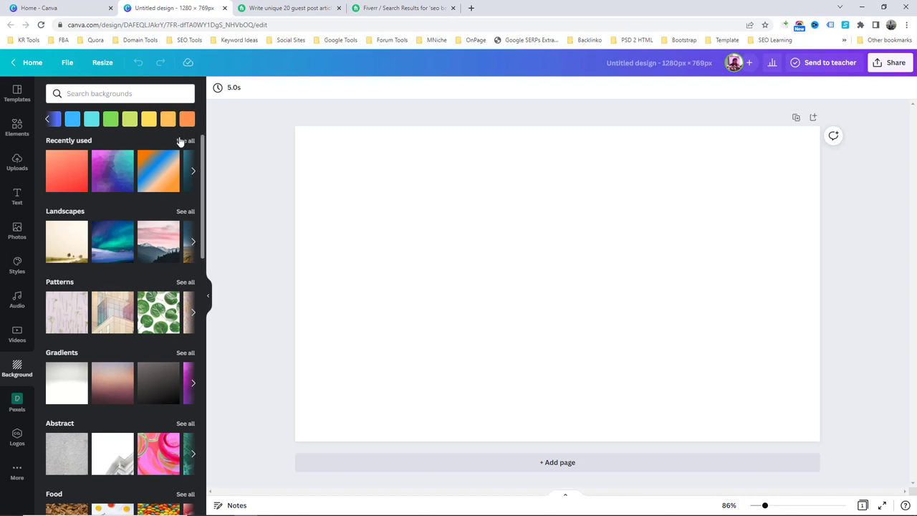
pyautogui.click(191, 122)
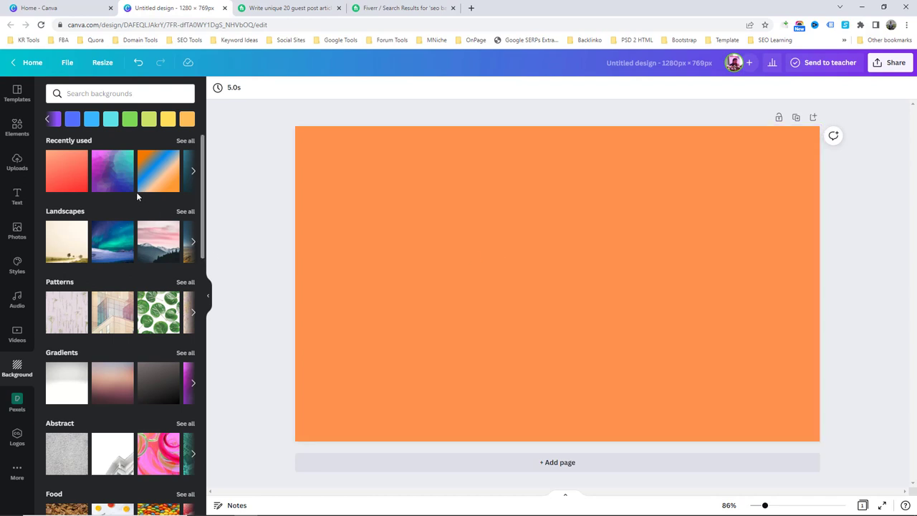
# - Search the backgrounds for "gradient", try the orange-to-red gradient on the page, and undo it
pyautogui.scroll(-2, 149, 315)
pyautogui.scroll(-3, 148, 316)
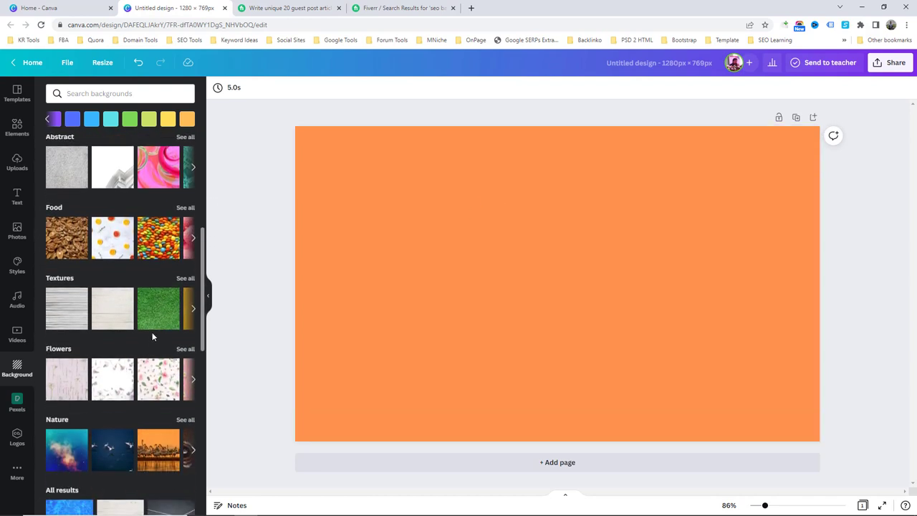
pyautogui.scroll(-2, 144, 333)
pyautogui.scroll(-3, 137, 346)
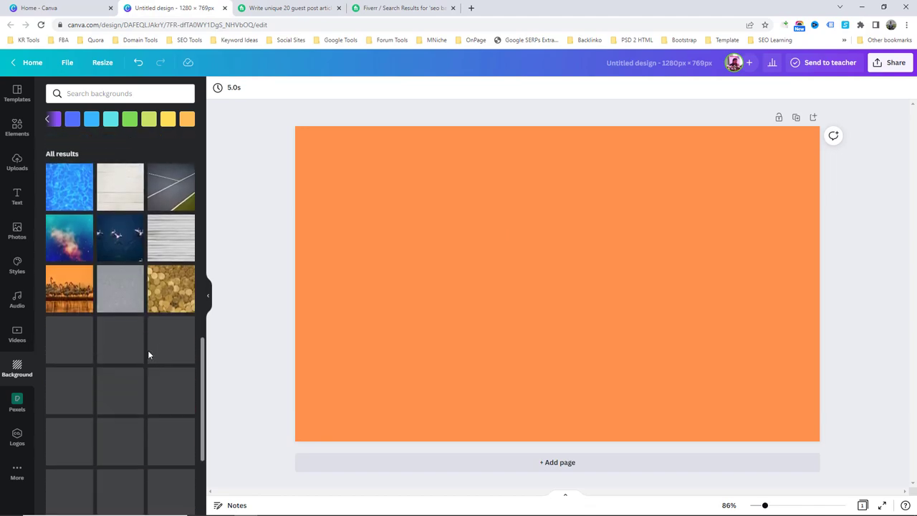
pyautogui.scroll(7, 148, 350)
pyautogui.scroll(1, 151, 324)
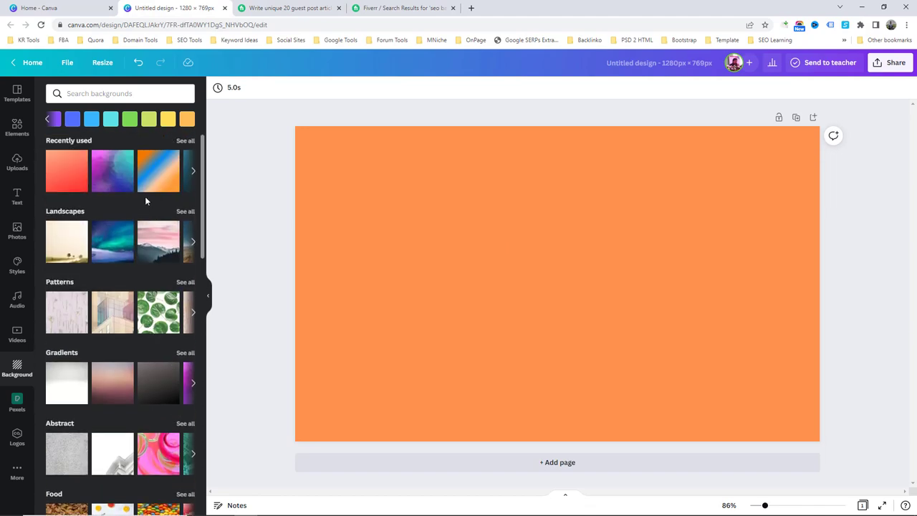
pyautogui.click(92, 94)
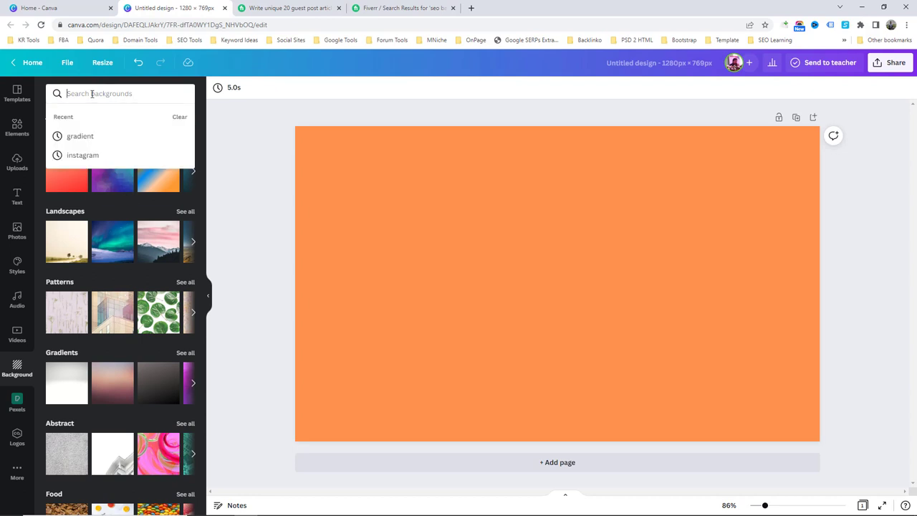
pyautogui.click(80, 137)
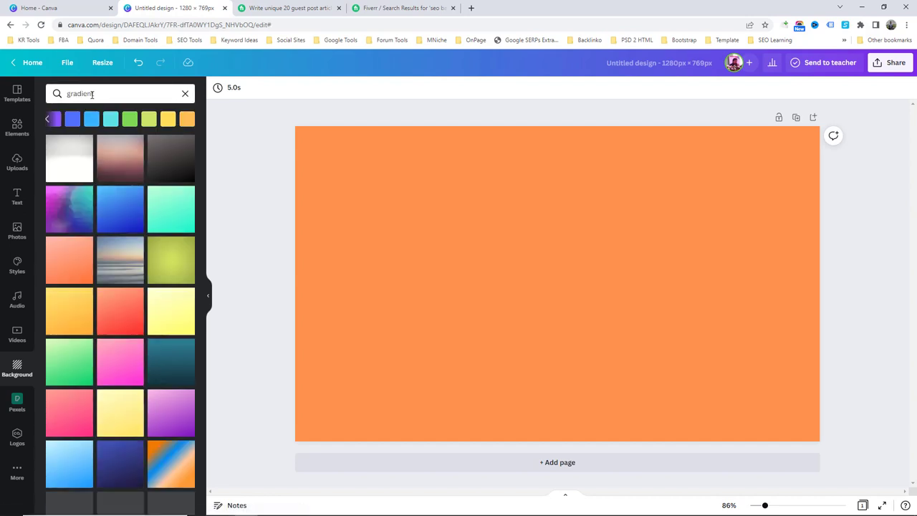
pyautogui.click(124, 316)
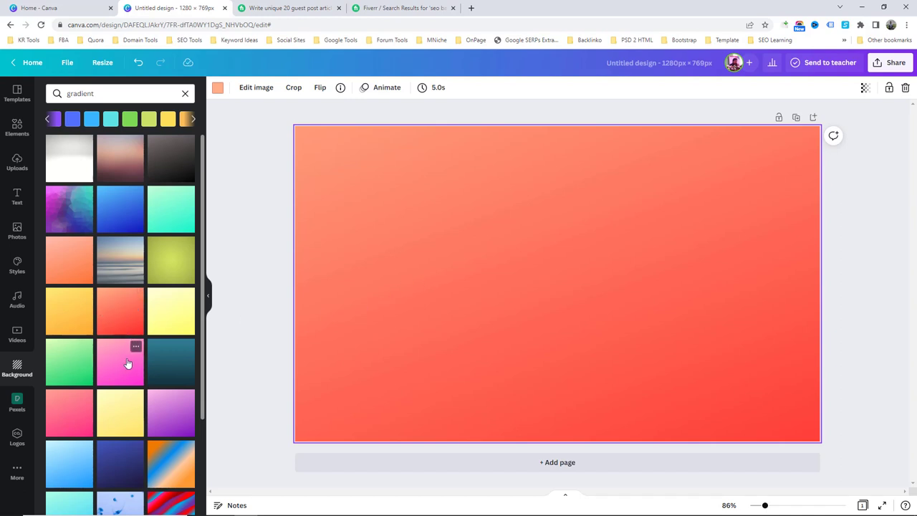
pyautogui.hotkey('ctrl', 'z')
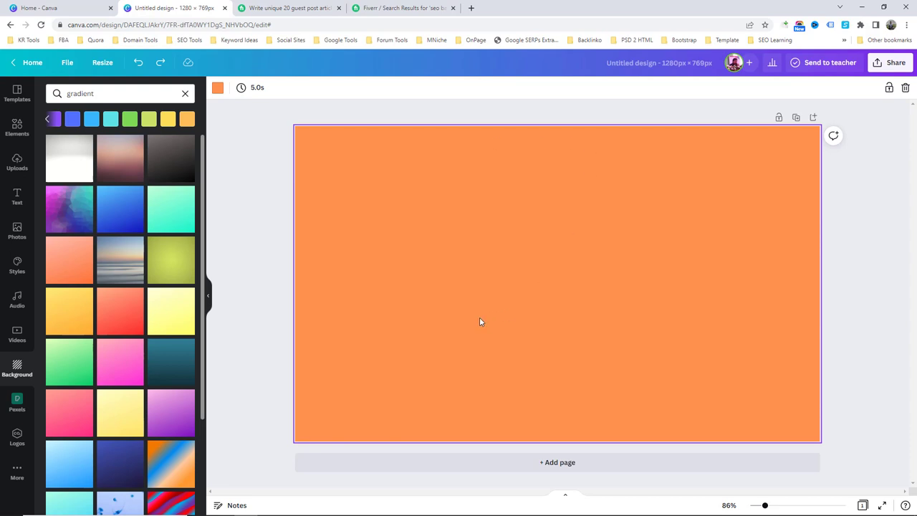
# - Add the gold glitter stock photo with the purple ring and make it the page's background
pyautogui.click(16, 236)
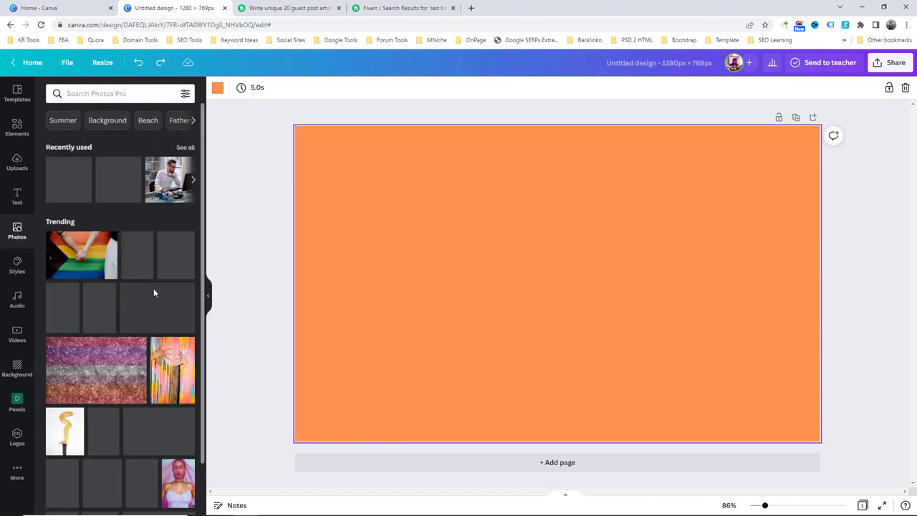
pyautogui.scroll(-3, 143, 336)
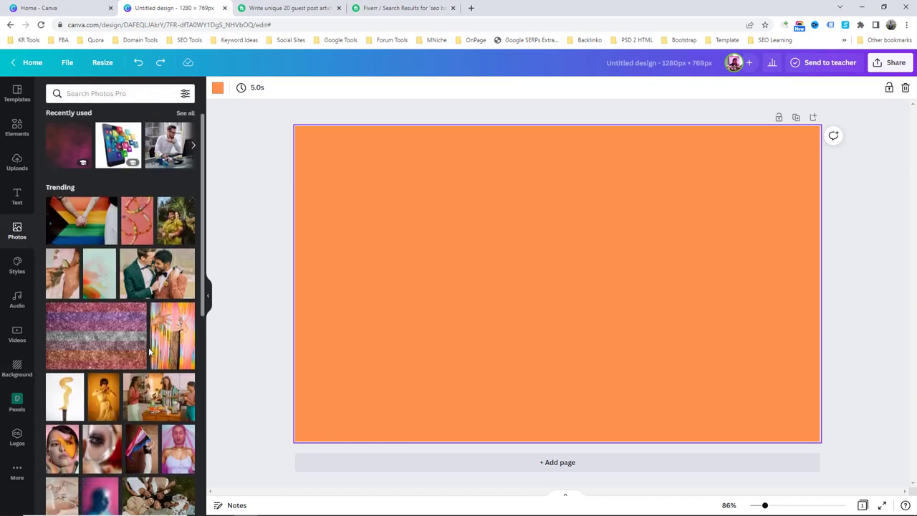
pyautogui.scroll(-7, 147, 330)
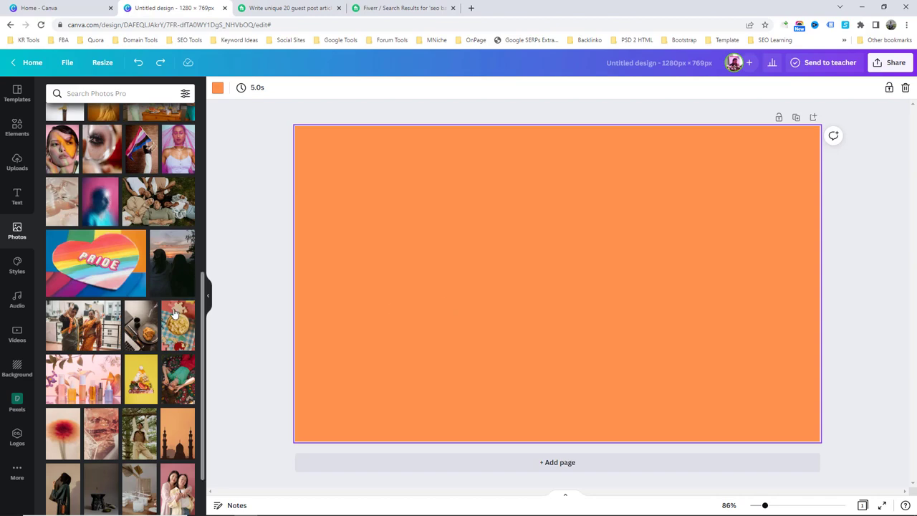
pyautogui.scroll(-7, 146, 309)
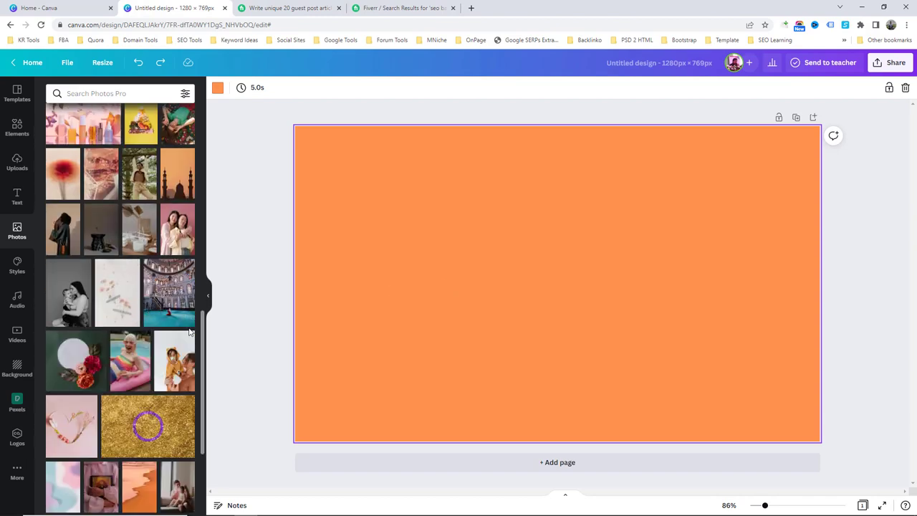
pyautogui.click(132, 433)
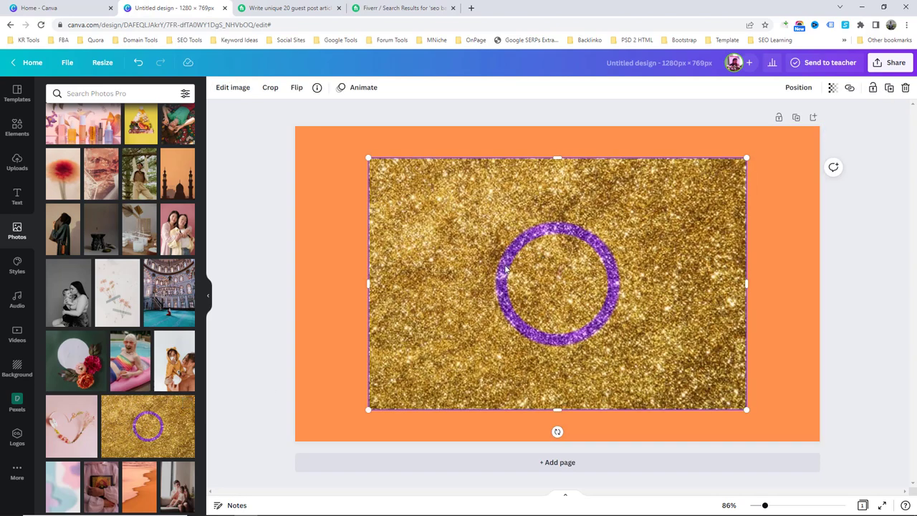
pyautogui.rightClick(491, 217)
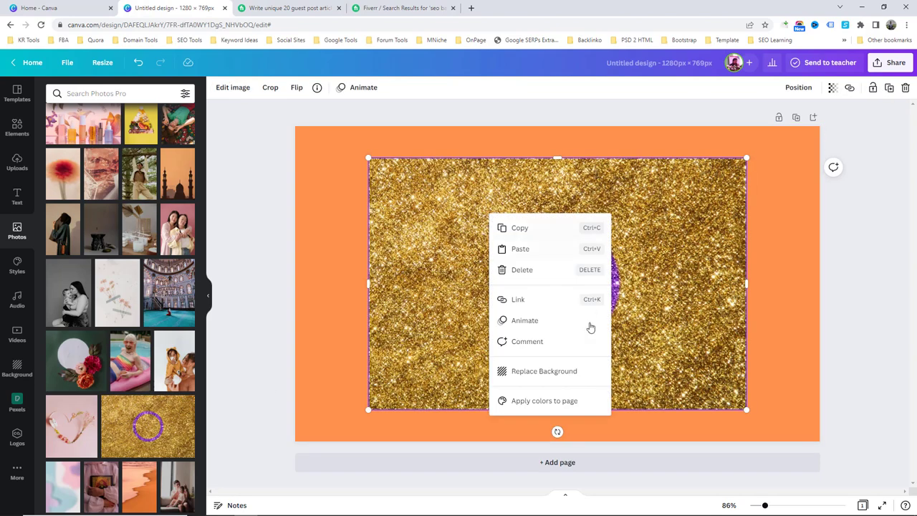
pyautogui.click(537, 371)
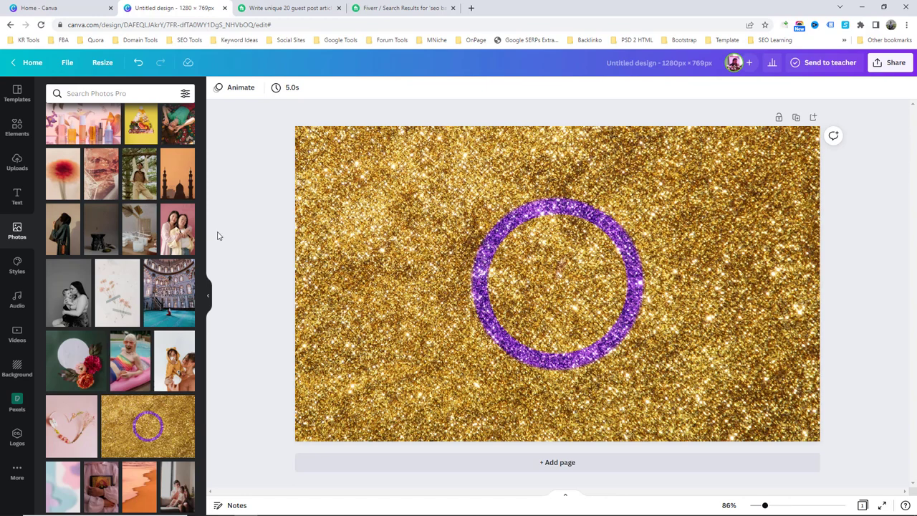
# - Add the uploaded certificate group photo with the laptop in front and replace the page's background with it
pyautogui.click(17, 161)
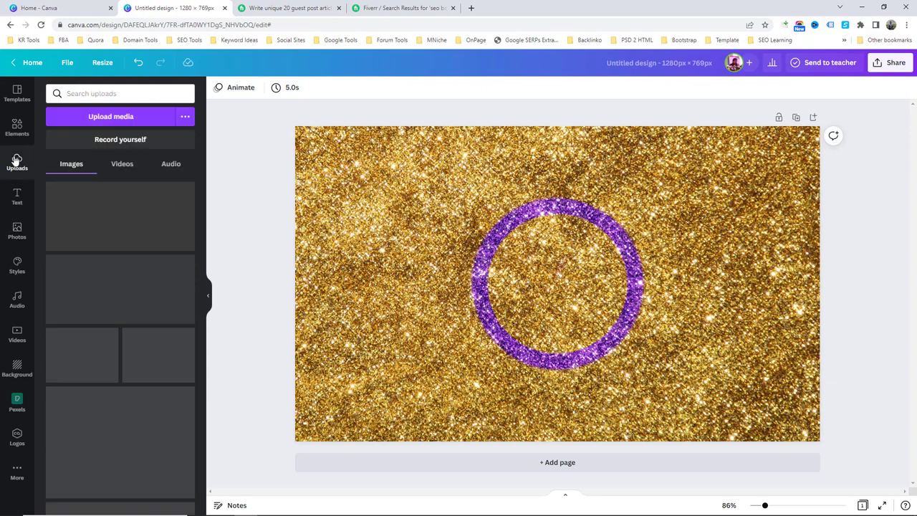
pyautogui.click(123, 123)
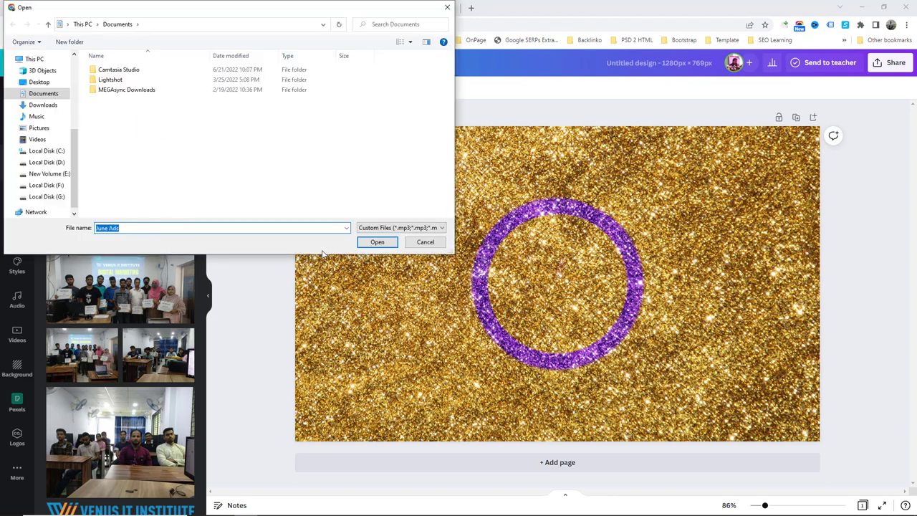
pyautogui.click(426, 243)
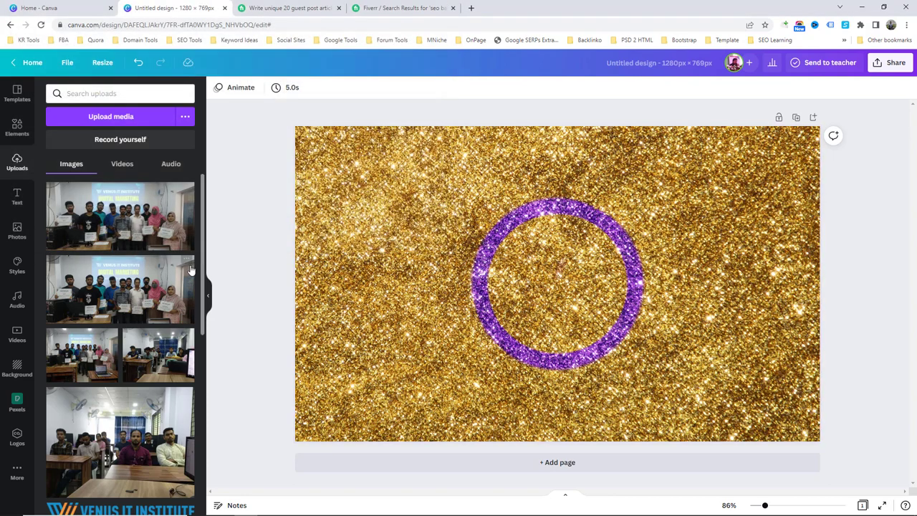
pyautogui.scroll(-5, 166, 321)
pyautogui.scroll(4, 166, 322)
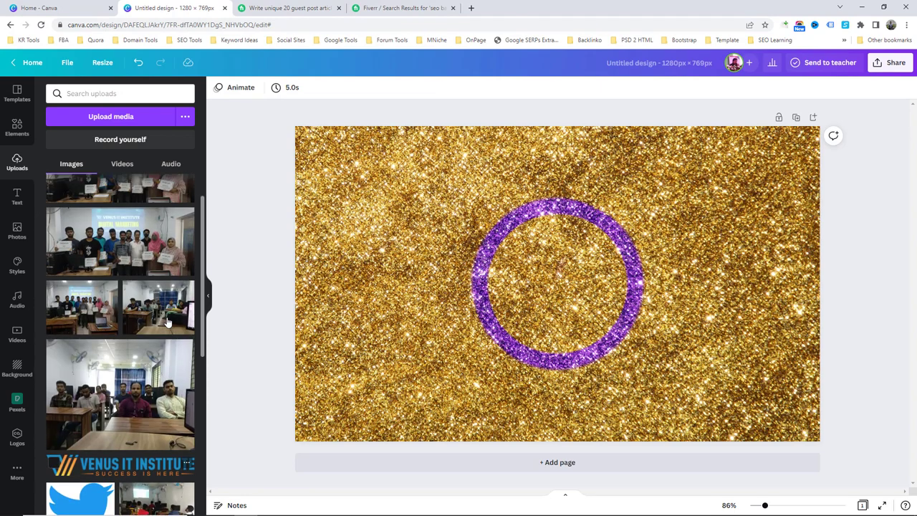
pyautogui.click(81, 307)
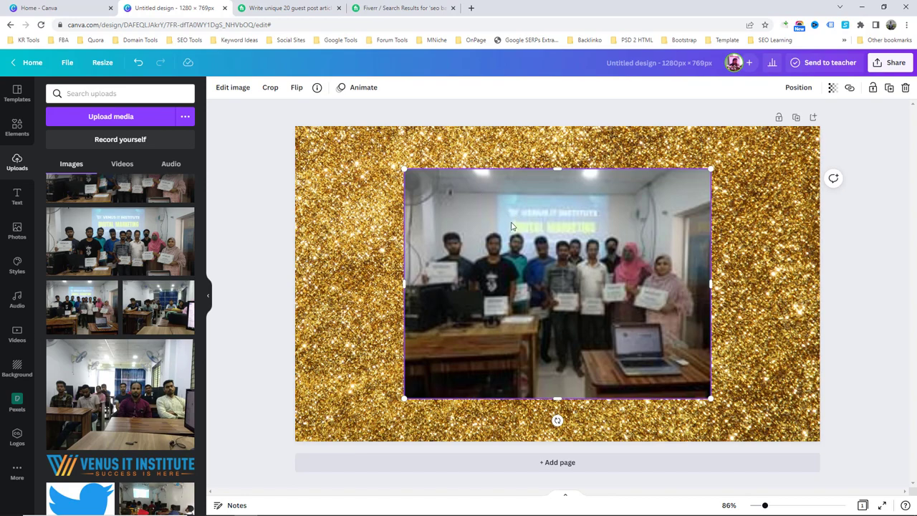
pyautogui.rightClick(515, 205)
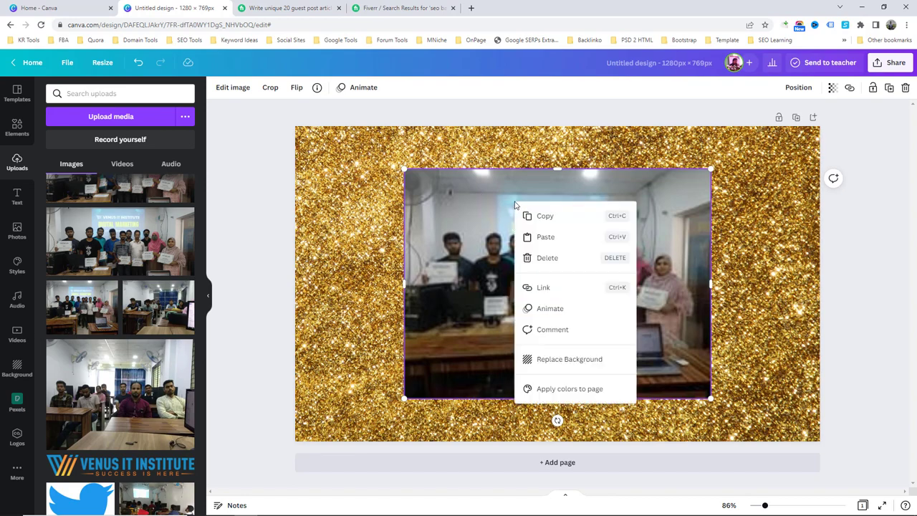
pyautogui.click(553, 359)
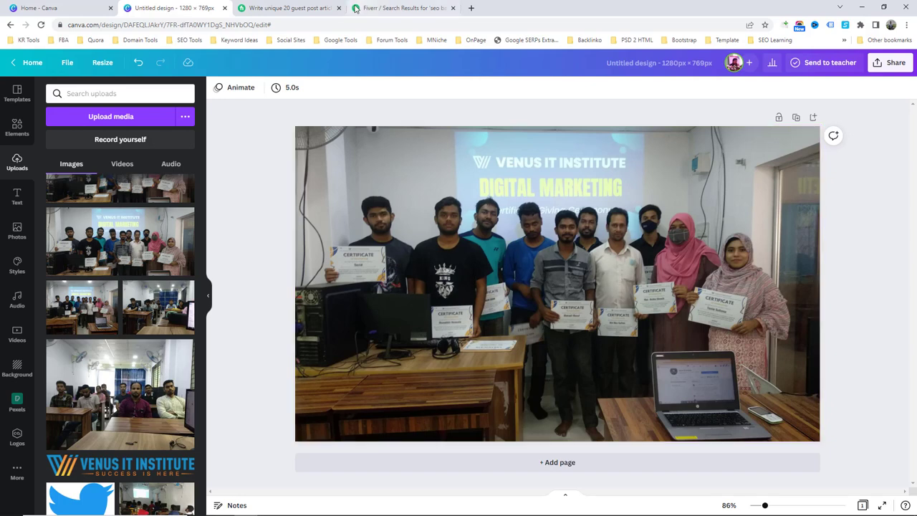
# - Check the cover image of the reference gig on Fiverr and return to the Canva design
pyautogui.click(305, 7)
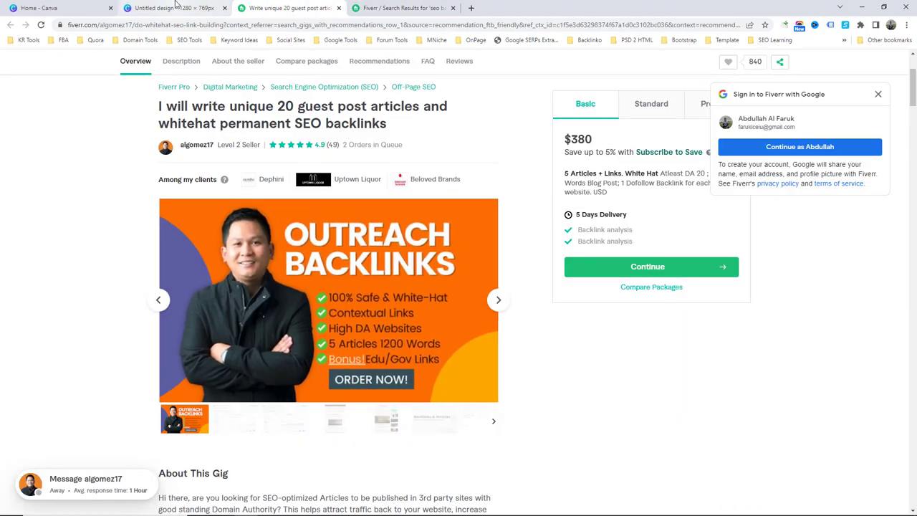
pyautogui.click(176, 6)
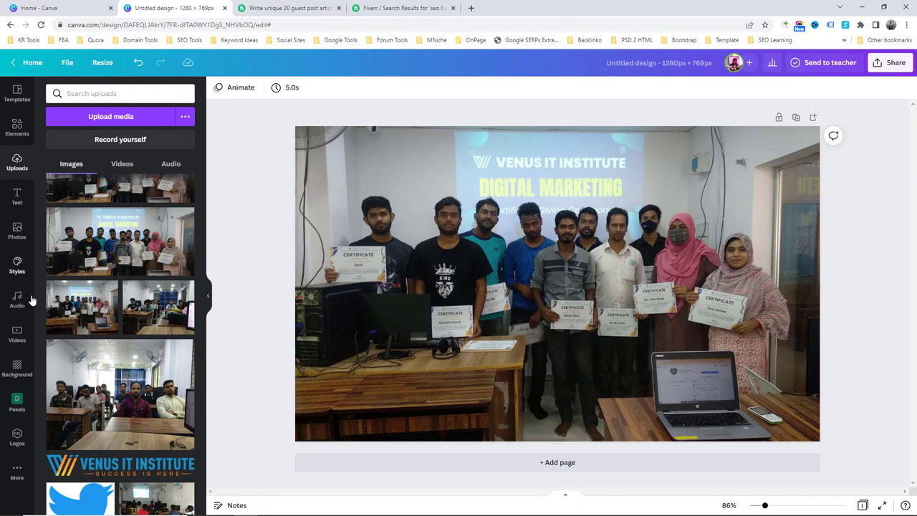
# - Undo the photo background changes to restore the page's plain orange background
pyautogui.click(16, 368)
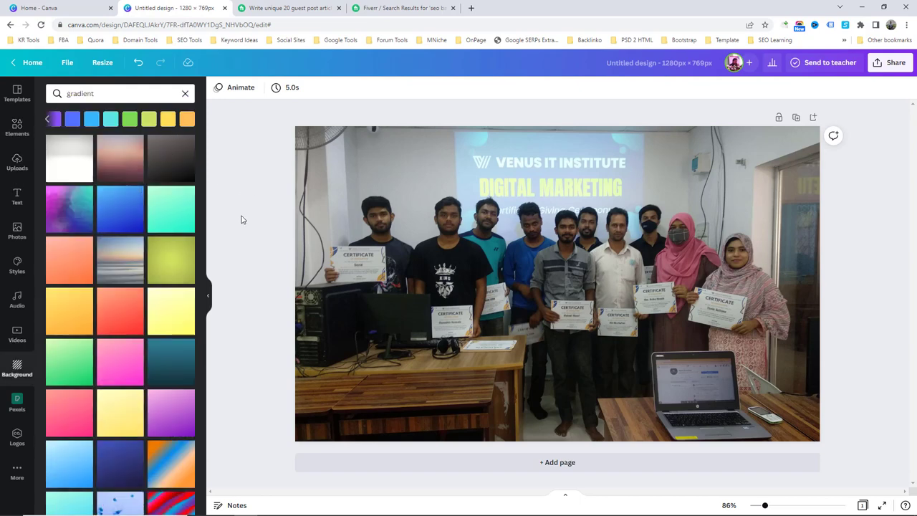
pyautogui.hotkey('ctrl', 'z')
pyautogui.hotkey('ctrl', 'z')
pyautogui.hotkey('ctrl', 'z')
pyautogui.hotkey('ctrl', 'z')
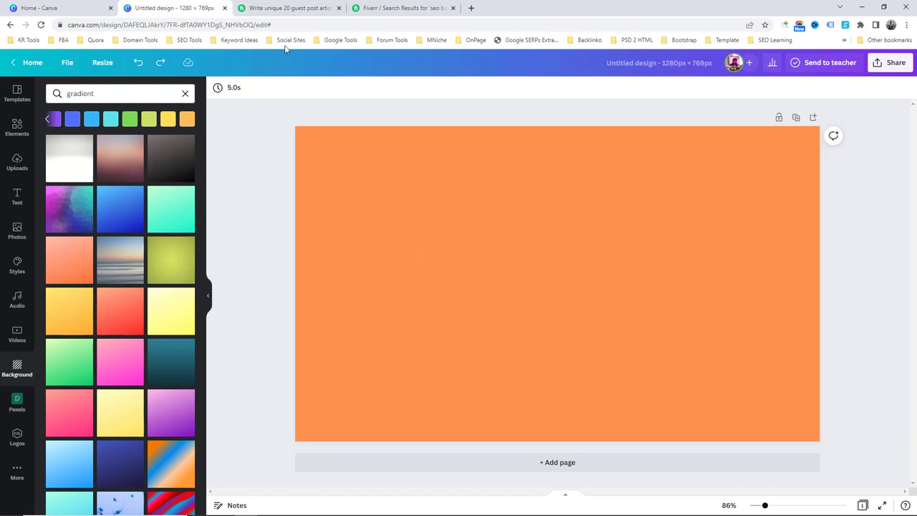
# - Examine the background shapes in the reference gig's cover image on Fiverr and return to the Canva design
pyautogui.click(294, 9)
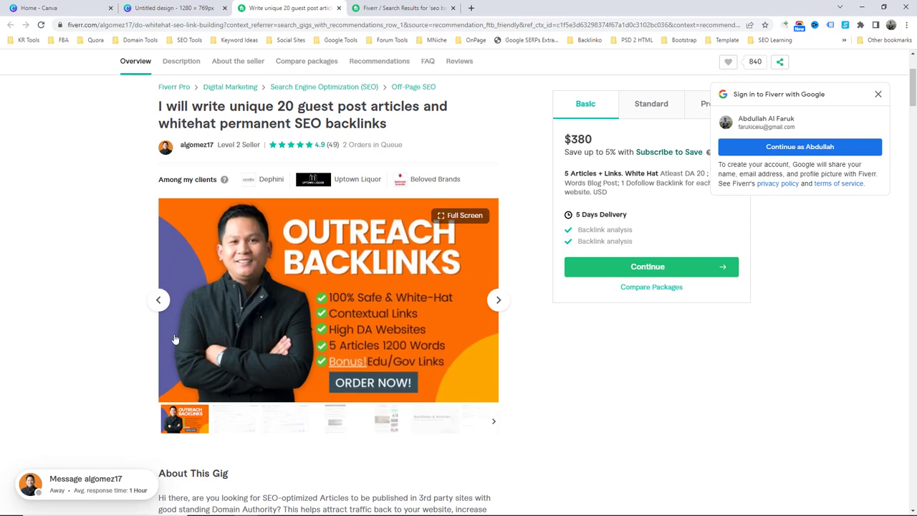
pyautogui.click(147, 9)
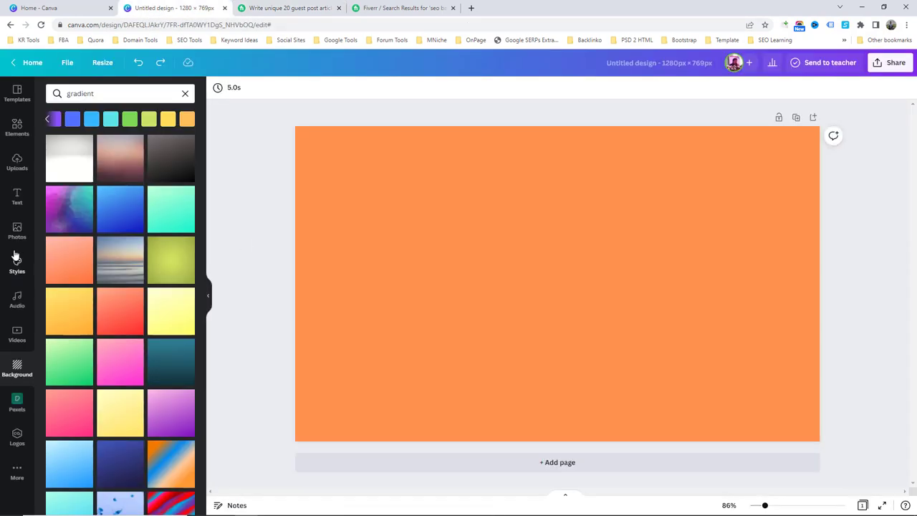
pyautogui.click(17, 130)
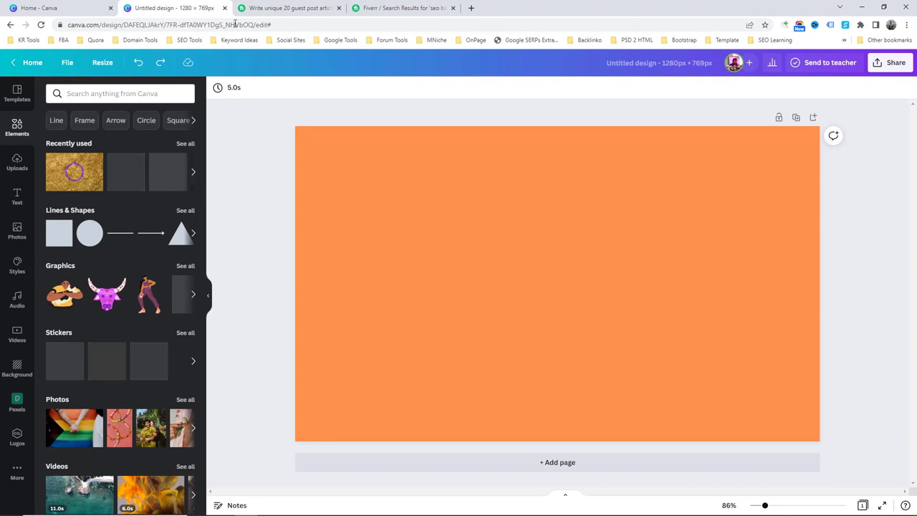
pyautogui.click(273, 8)
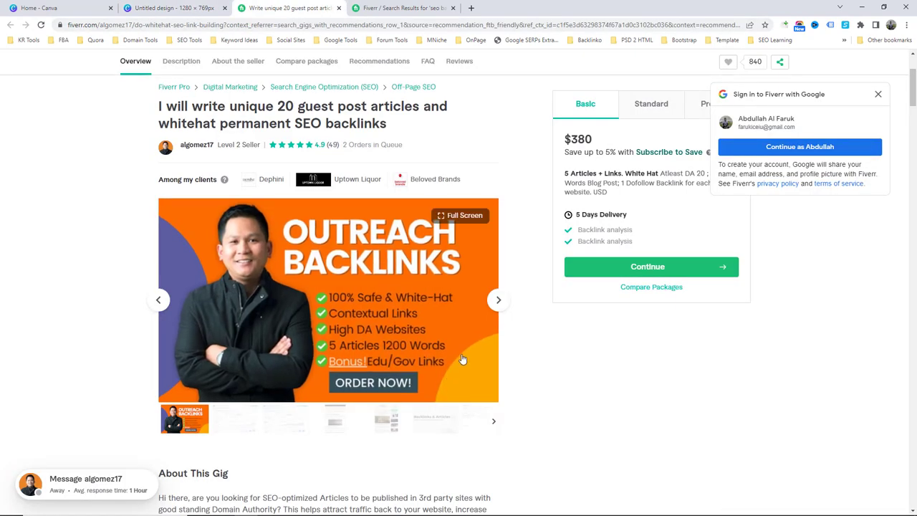
pyautogui.click(176, 8)
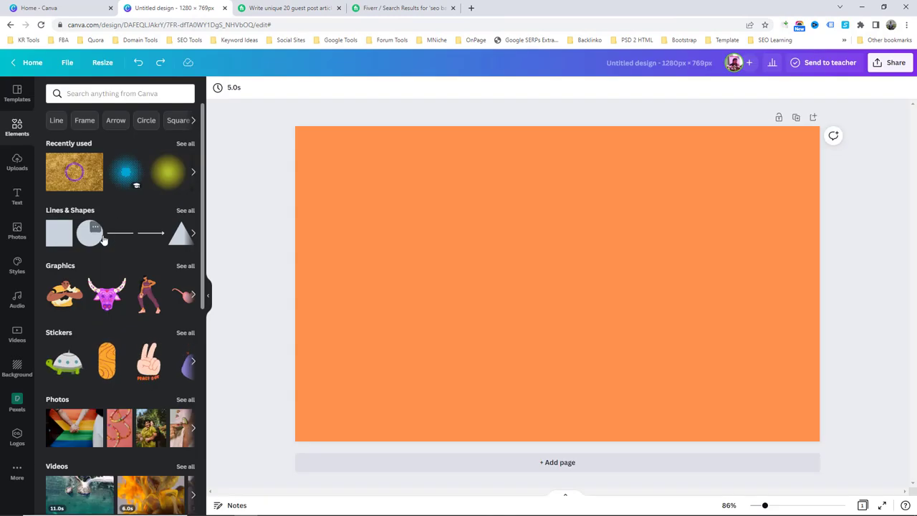
# - Add a circle from the basic shapes to the page and check it against the reference gig's cover
pyautogui.click(104, 94)
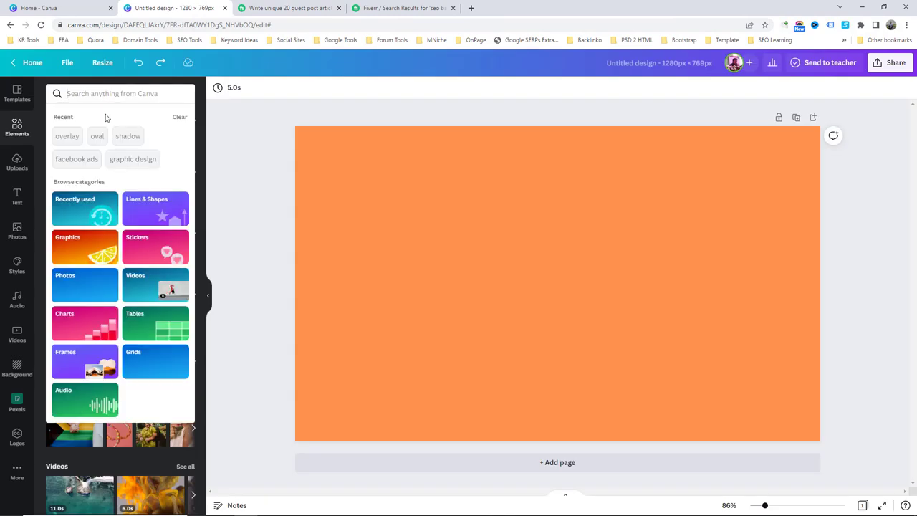
pyautogui.click(255, 118)
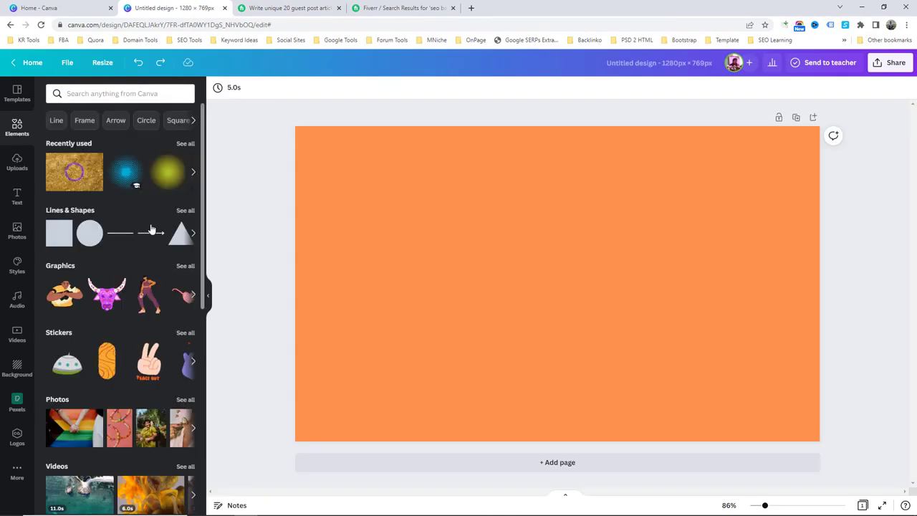
pyautogui.click(186, 211)
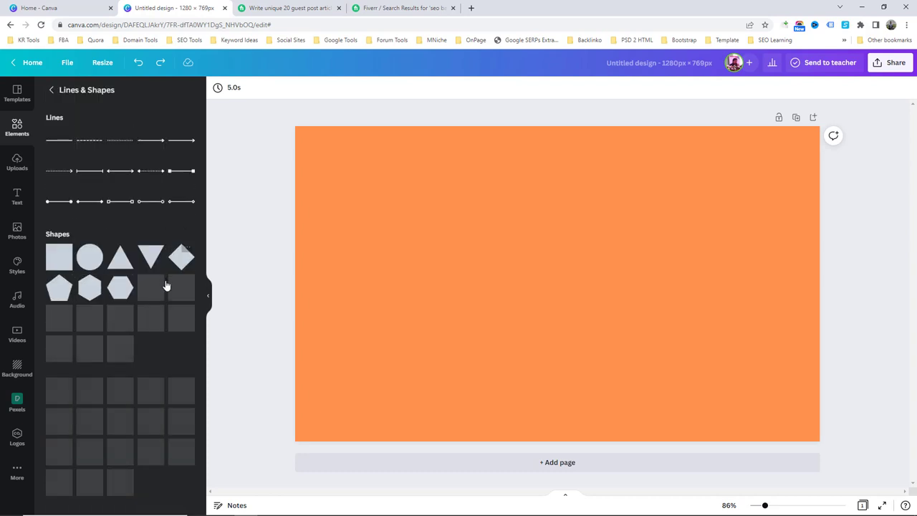
pyautogui.click(86, 259)
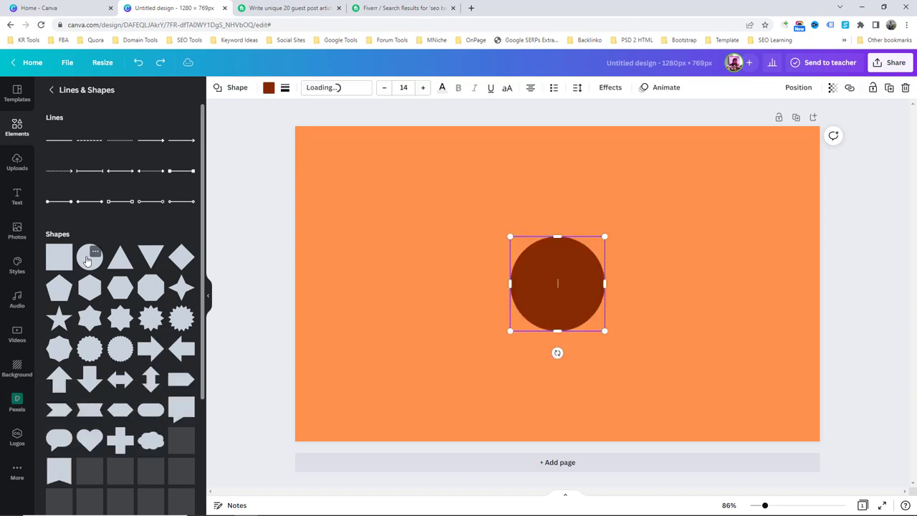
pyautogui.click(308, 8)
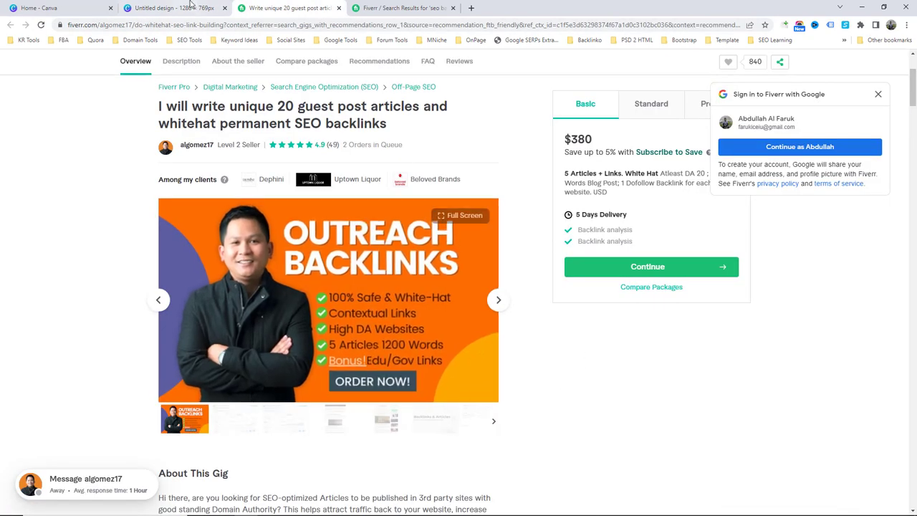
pyautogui.hotkey('ctrl', 'shift', 'Tab')
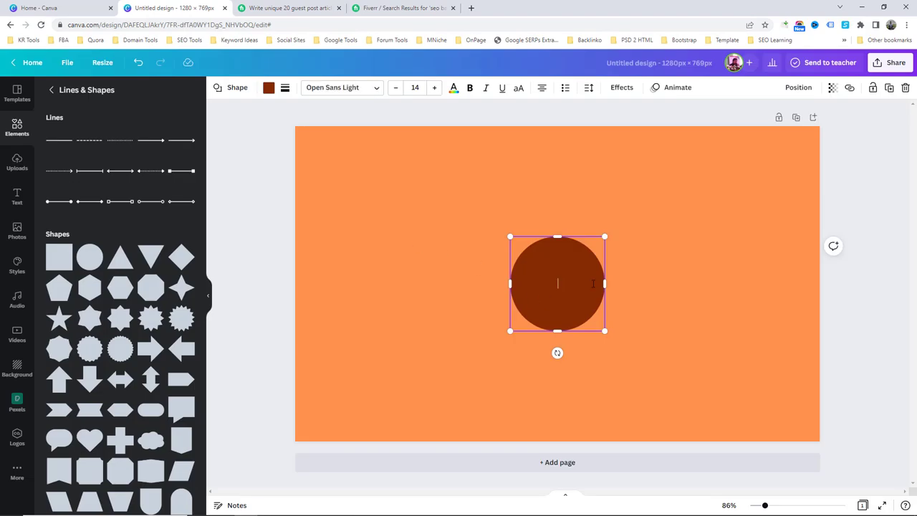
# - Enlarge the circle to about 392 × 392 and place it partly off the page's bottom-right corner, comparing with the reference gig
pyautogui.moveTo(606, 333); pyautogui.dragTo(671, 395)
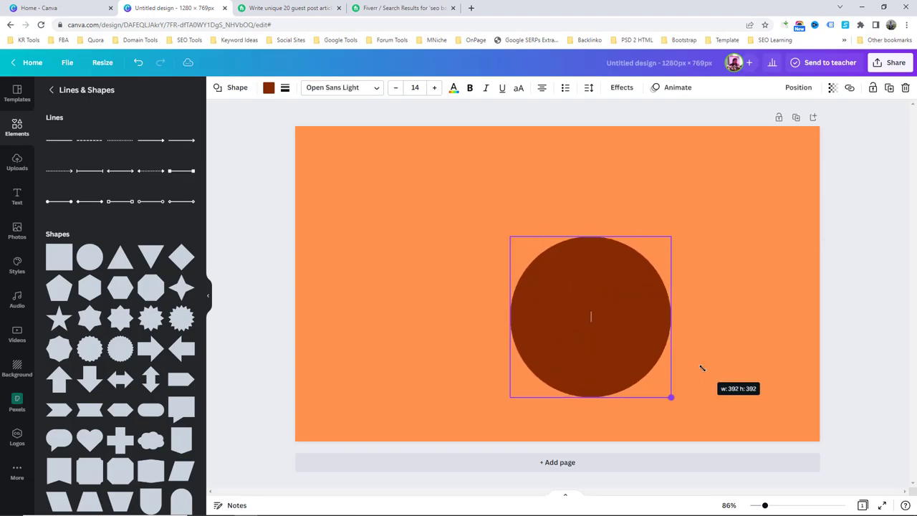
pyautogui.click(788, 335)
pyautogui.moveTo(587, 311); pyautogui.dragTo(817, 407)
pyautogui.click(290, 8)
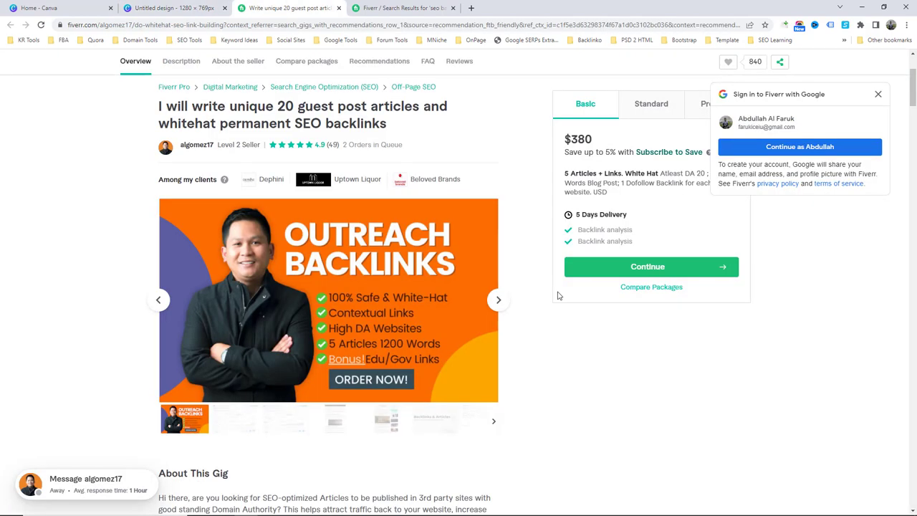
pyautogui.hotkey('ctrl', 'shift', 'Tab')
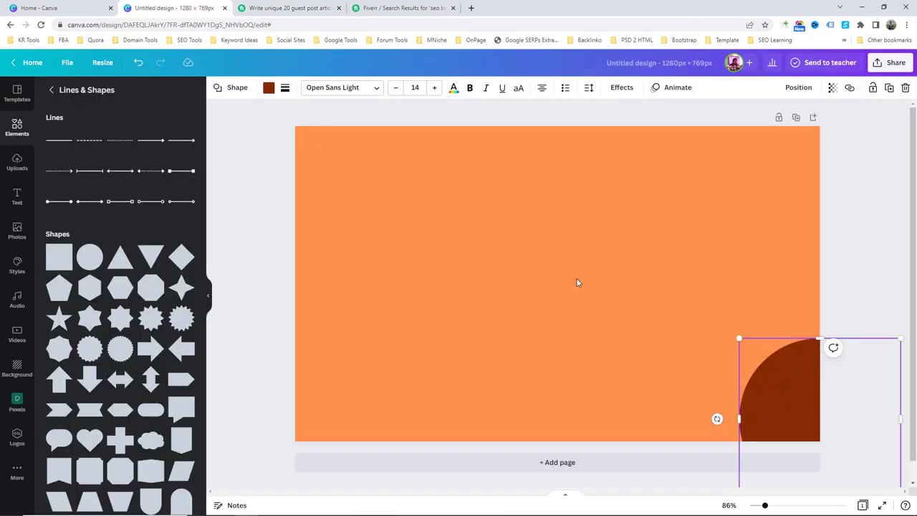
# - Recolor the corner circle with the default light orange, after trying yellow
pyautogui.click(269, 89)
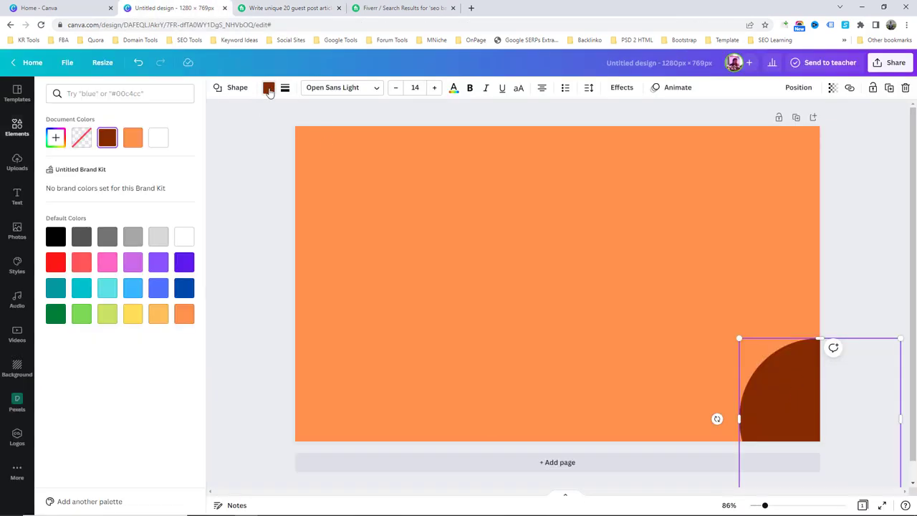
pyautogui.click(131, 320)
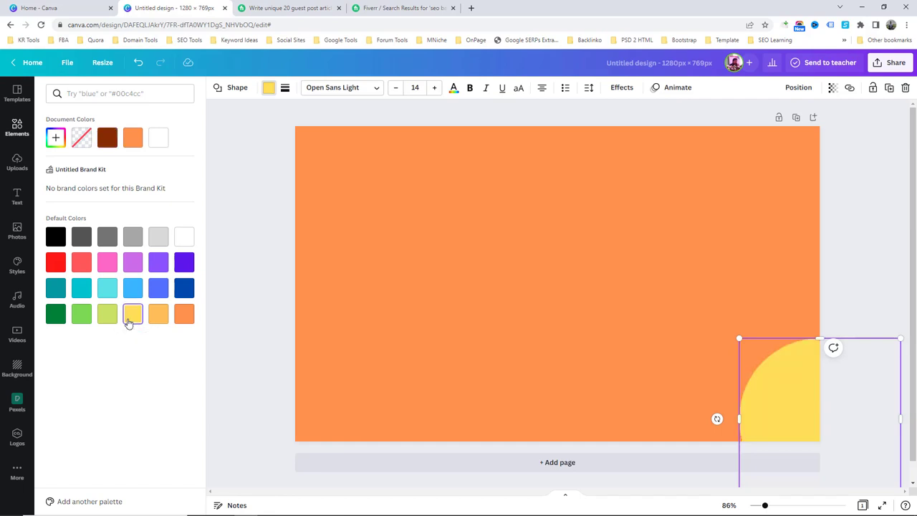
pyautogui.click(158, 320)
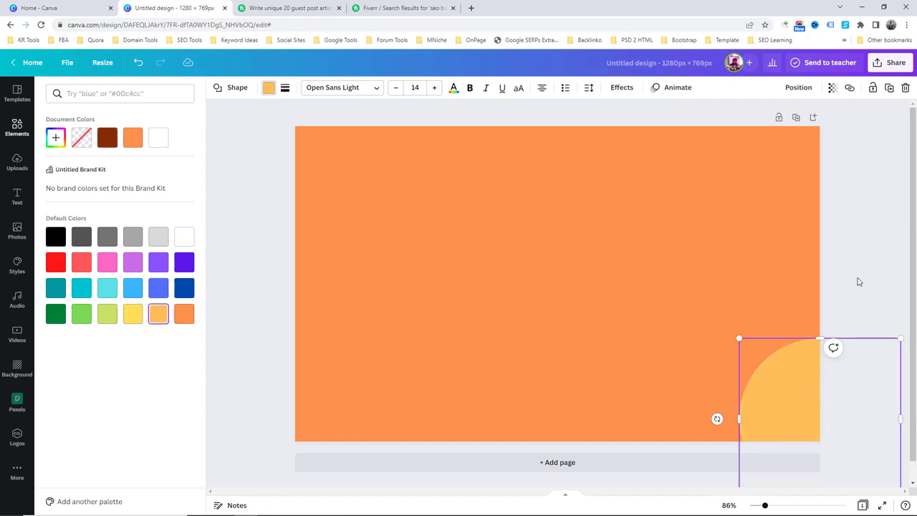
pyautogui.press('Escape')
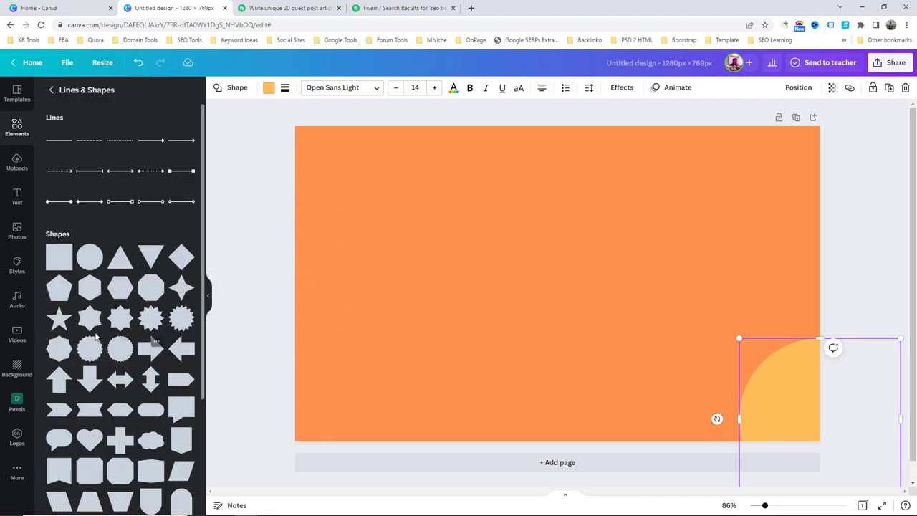
# - Add the round-topped arch shape to the page and rotate it so its rounded end faces right
pyautogui.scroll(-2, 126, 346)
pyautogui.scroll(-1, 126, 345)
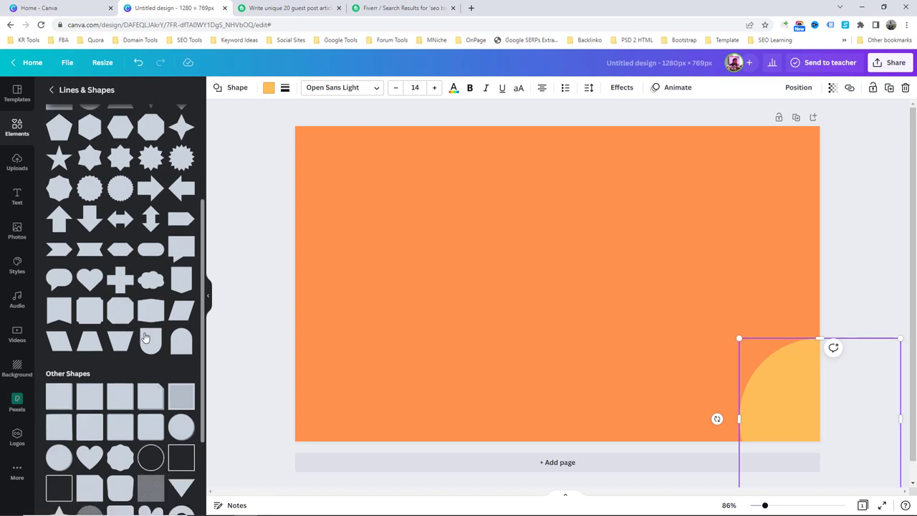
pyautogui.click(182, 347)
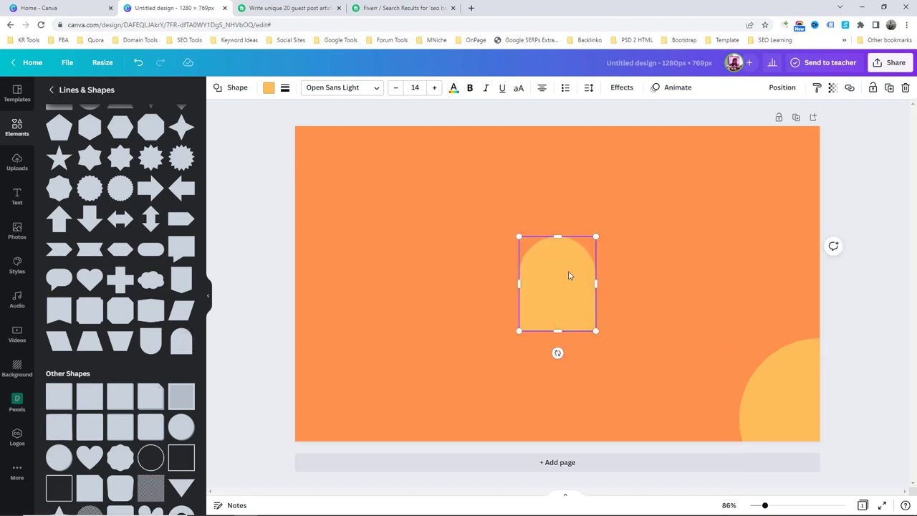
pyautogui.click(644, 246)
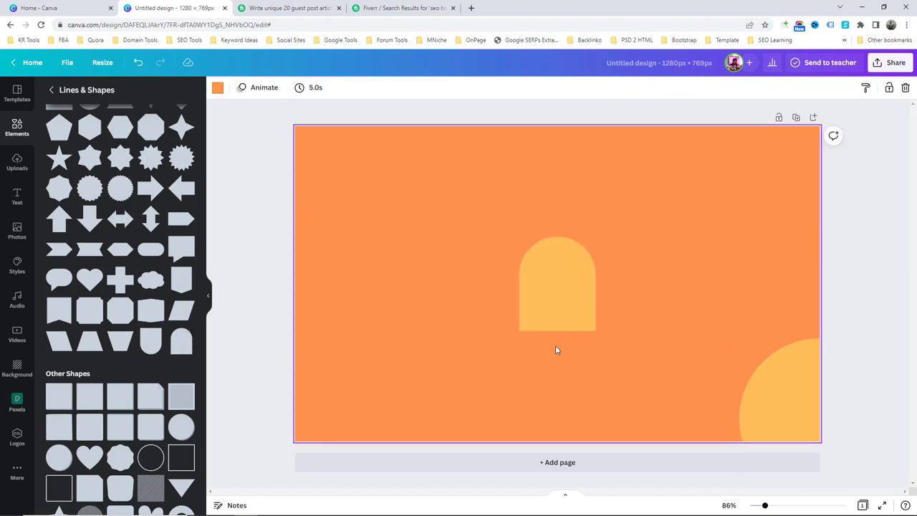
pyautogui.click(562, 308)
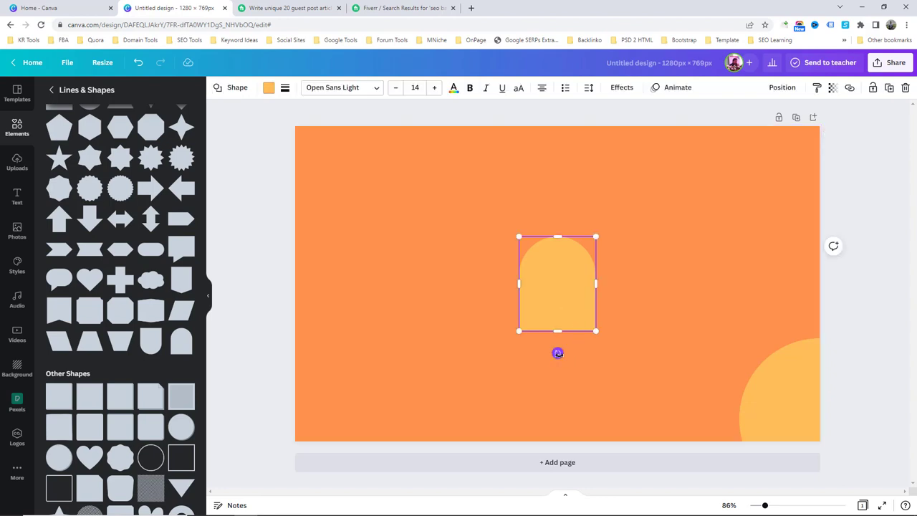
pyautogui.moveTo(557, 353); pyautogui.dragTo(474, 287)
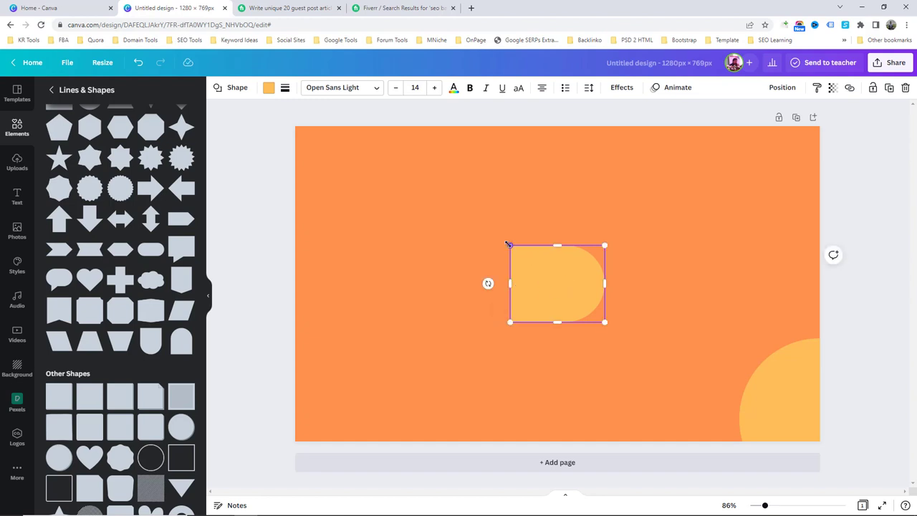
# - Enlarge the arch and place it partly off the page's left edge, leaving a large curved segment on the page
pyautogui.moveTo(508, 244); pyautogui.dragTo(383, 142)
pyautogui.moveTo(405, 261); pyautogui.dragTo(279, 296)
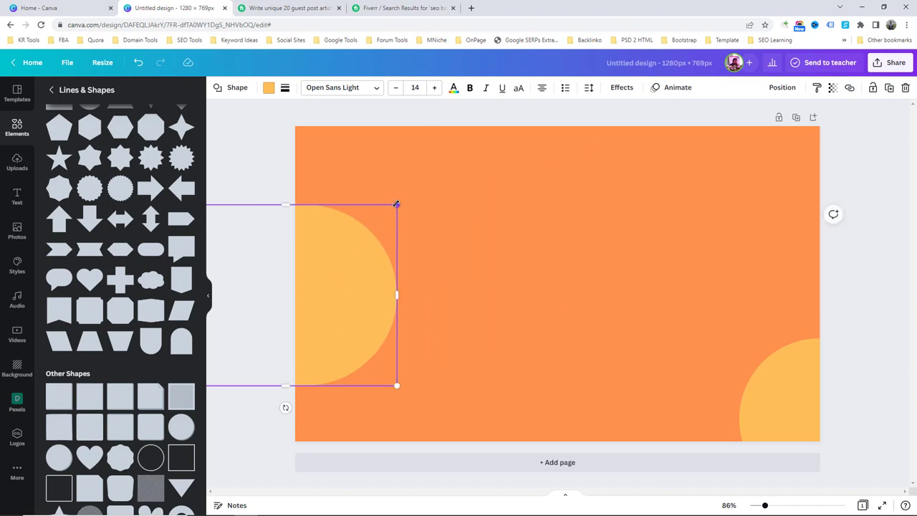
pyautogui.moveTo(397, 205); pyautogui.dragTo(493, 127)
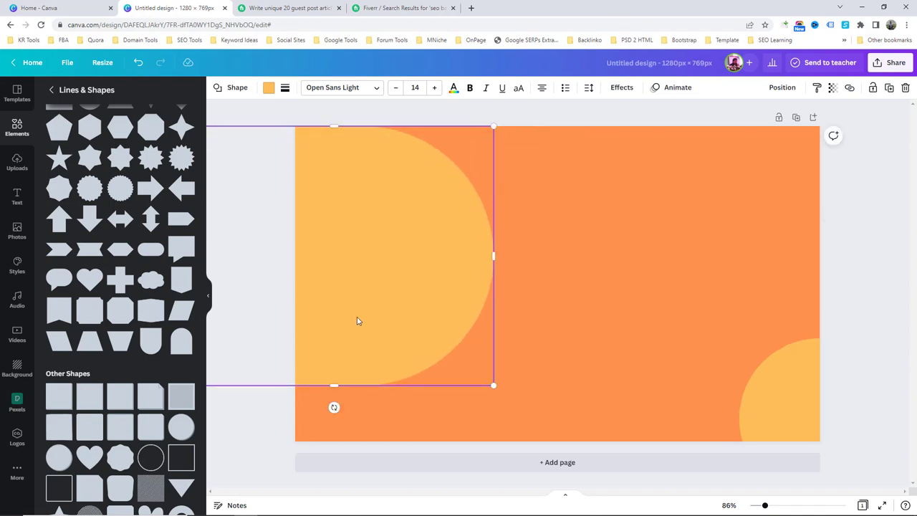
pyautogui.moveTo(358, 320); pyautogui.dragTo(243, 341)
# - Recolor the arch at the page's left edge with the custom blue #2671D6, after trying two default blues
pyautogui.click(268, 89)
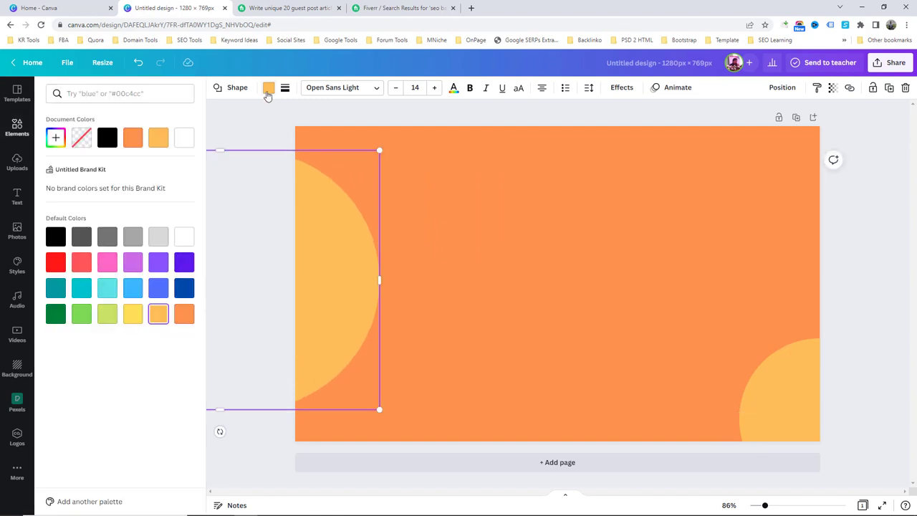
pyautogui.click(159, 288)
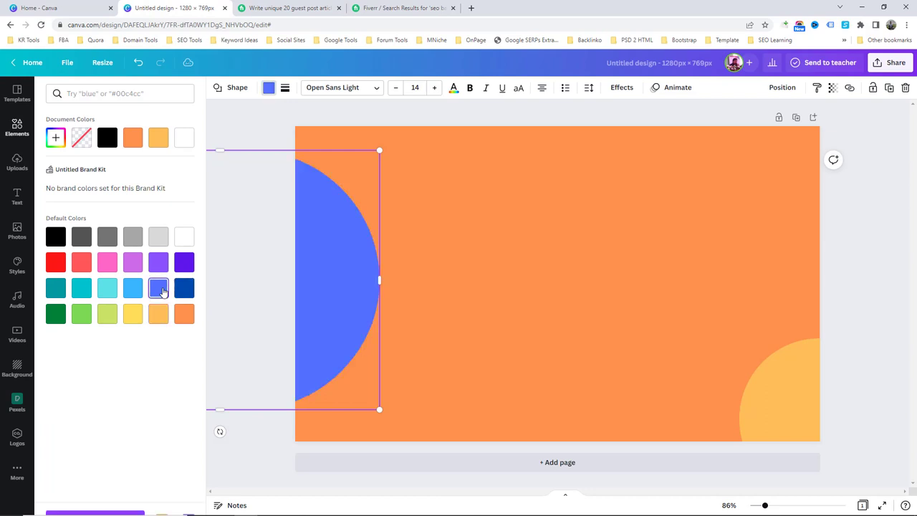
pyautogui.click(184, 288)
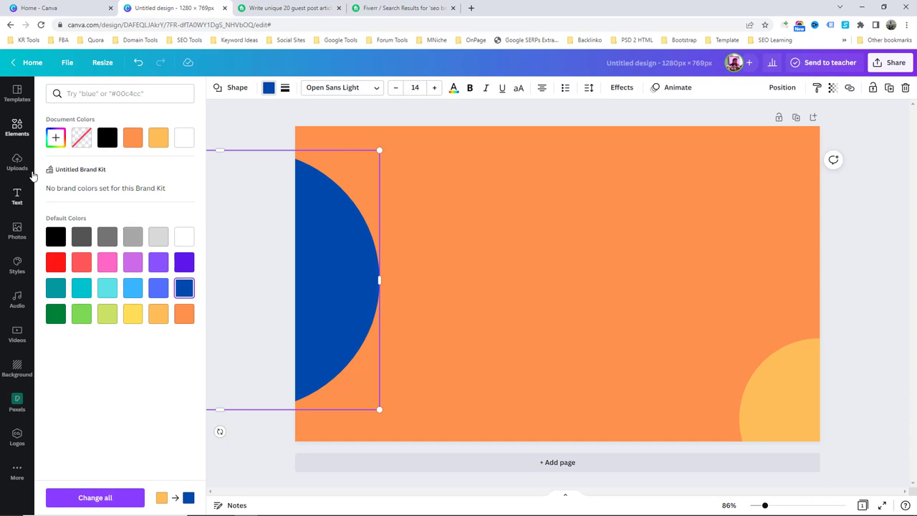
pyautogui.click(56, 136)
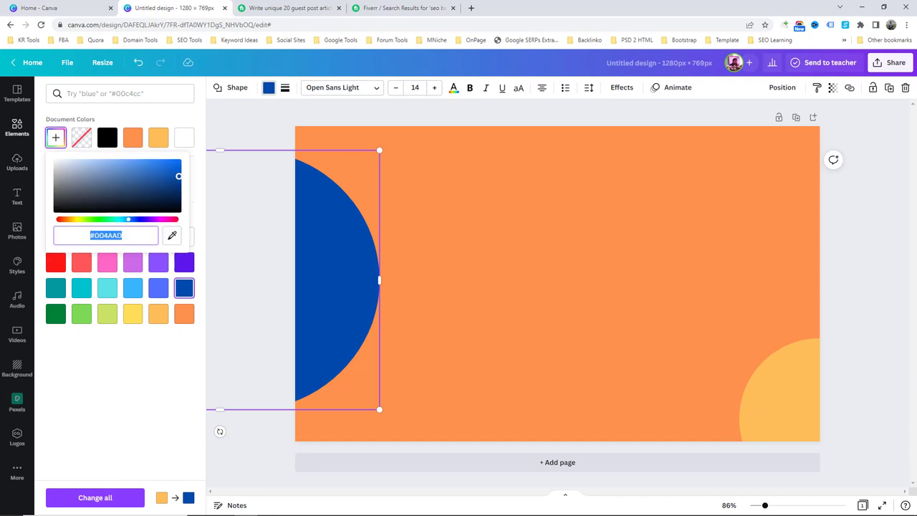
pyautogui.moveTo(178, 176); pyautogui.dragTo(158, 167)
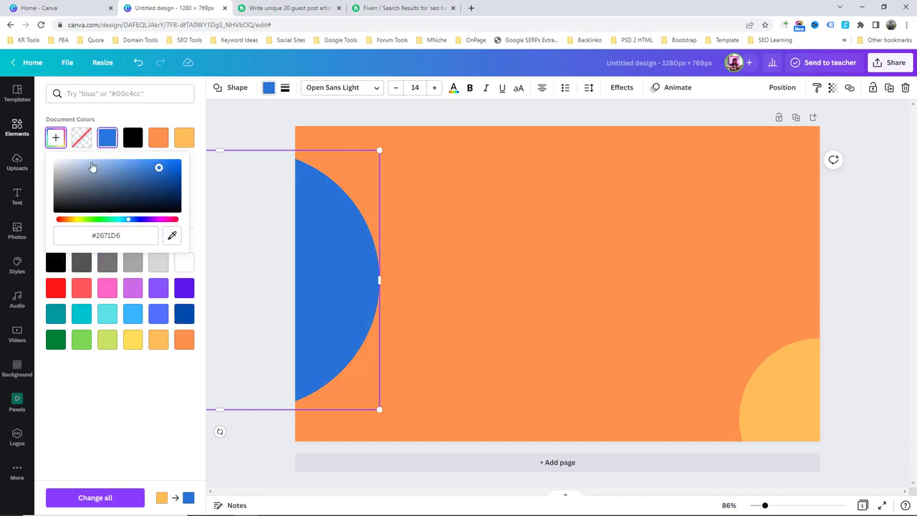
pyautogui.click(158, 122)
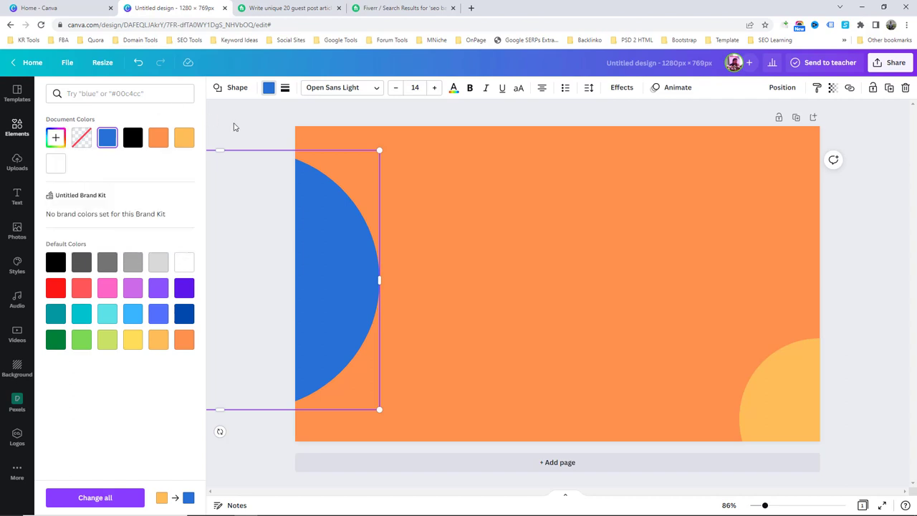
pyautogui.click(268, 88)
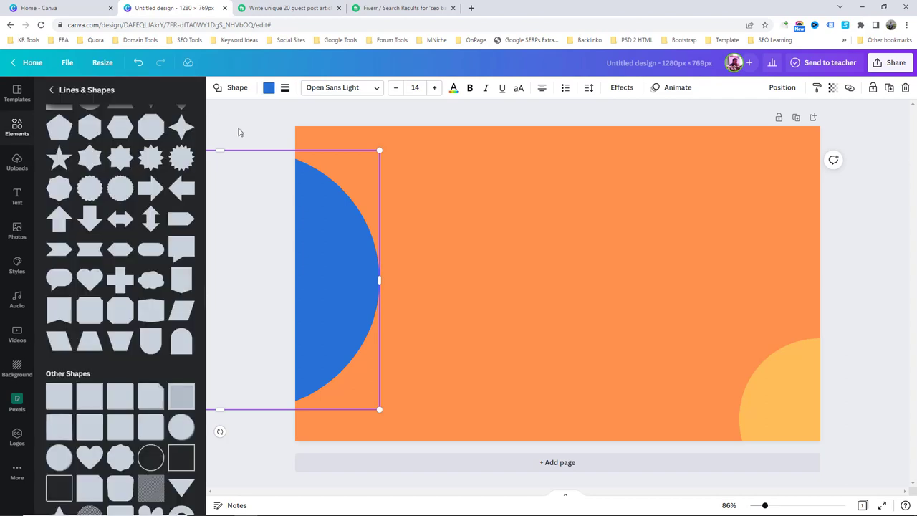
pyautogui.click(470, 117)
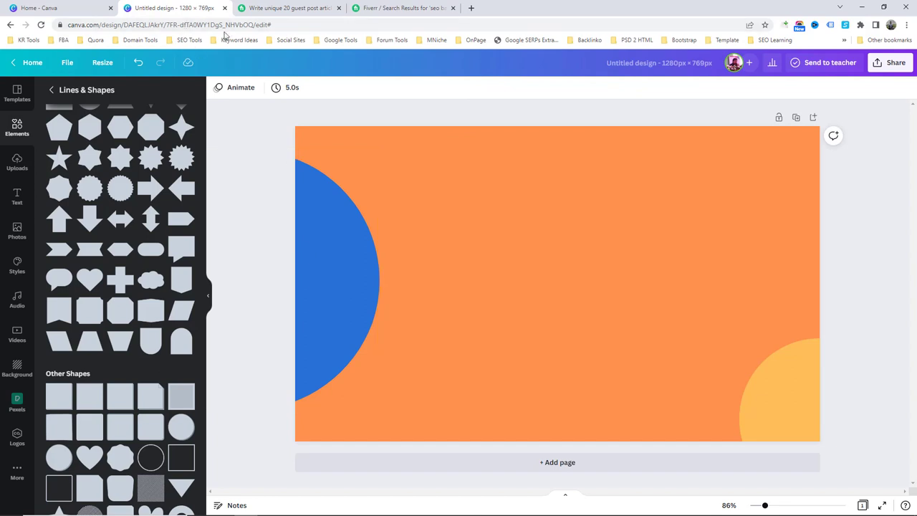
# - Check the headline on the reference gig image, then add a heading text box and place it in the page's upper part
pyautogui.click(272, 8)
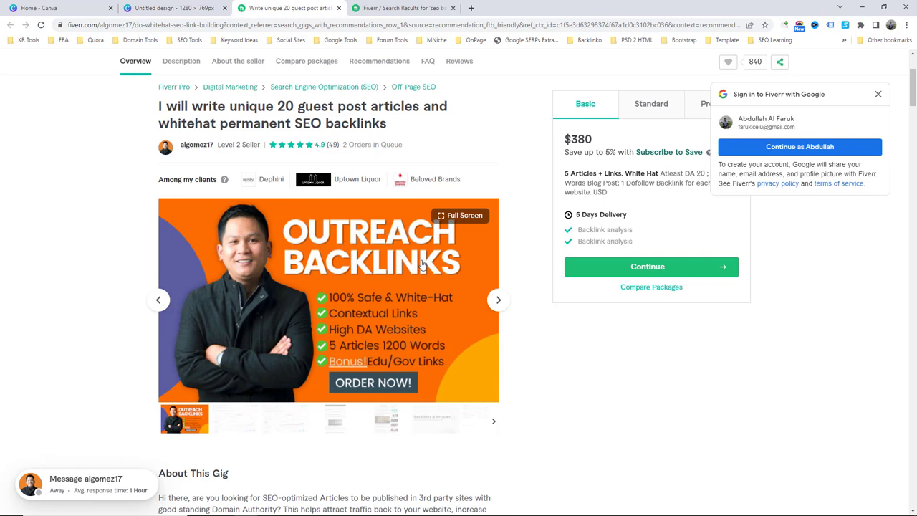
pyautogui.click(172, 10)
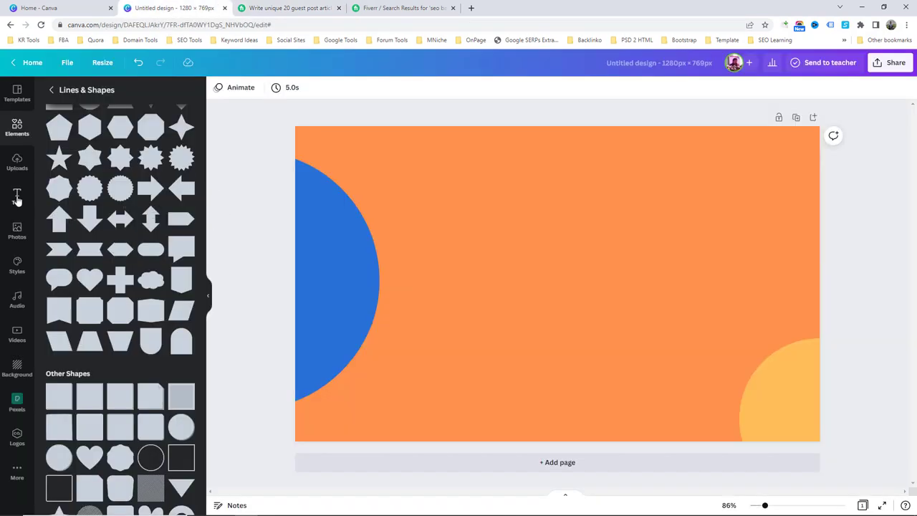
pyautogui.click(17, 197)
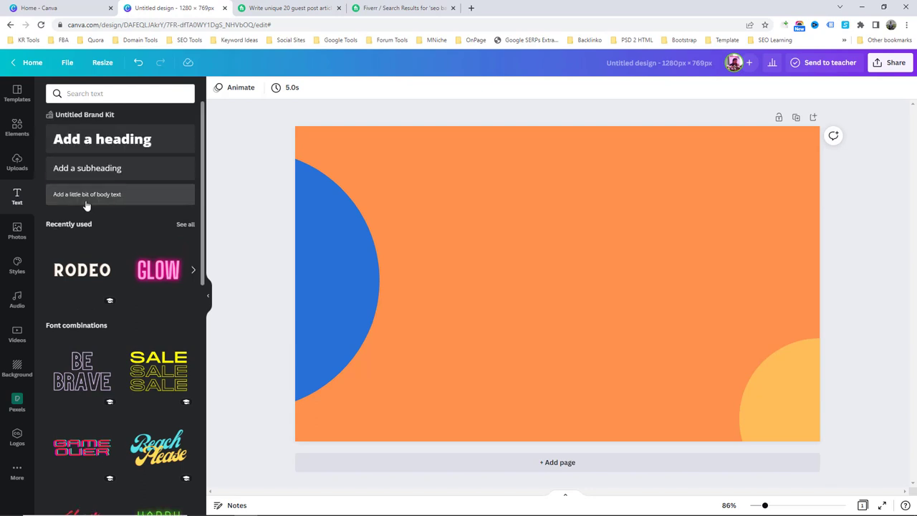
pyautogui.click(101, 142)
pyautogui.click(702, 243)
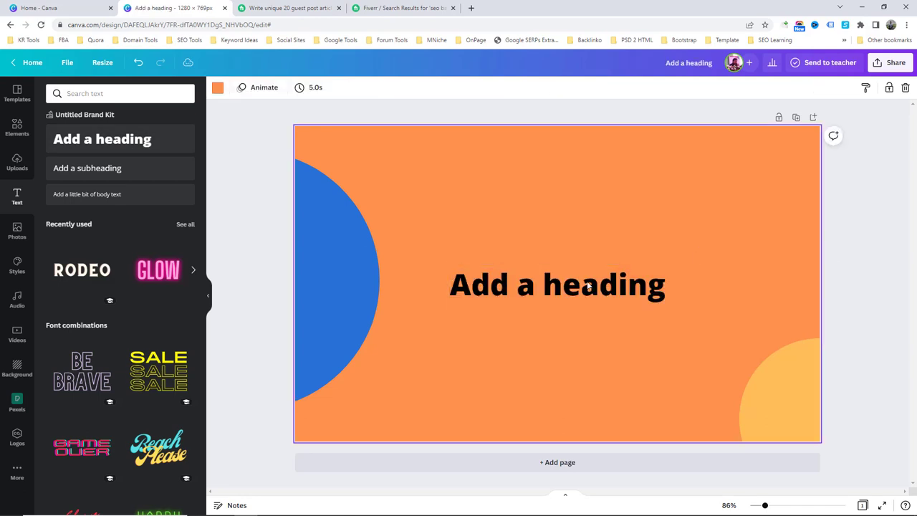
pyautogui.scroll(-6, 112, 344)
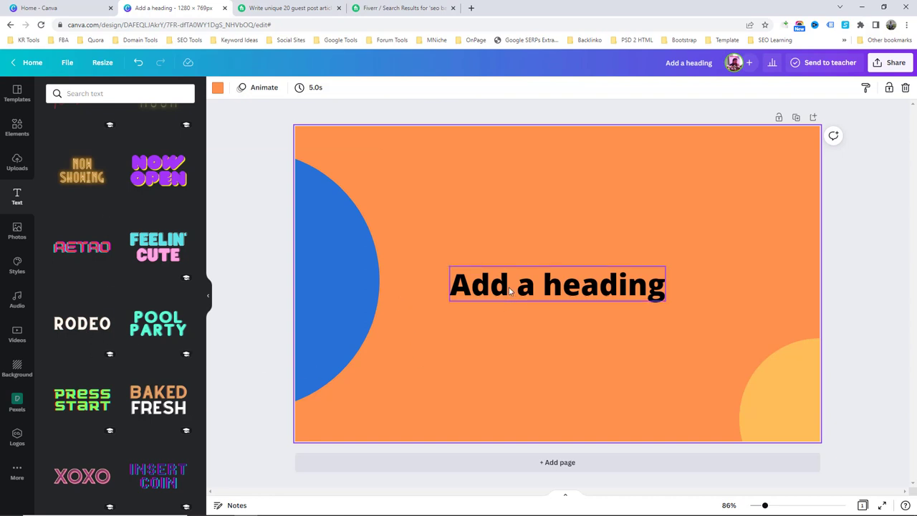
pyautogui.moveTo(526, 270); pyautogui.dragTo(540, 172)
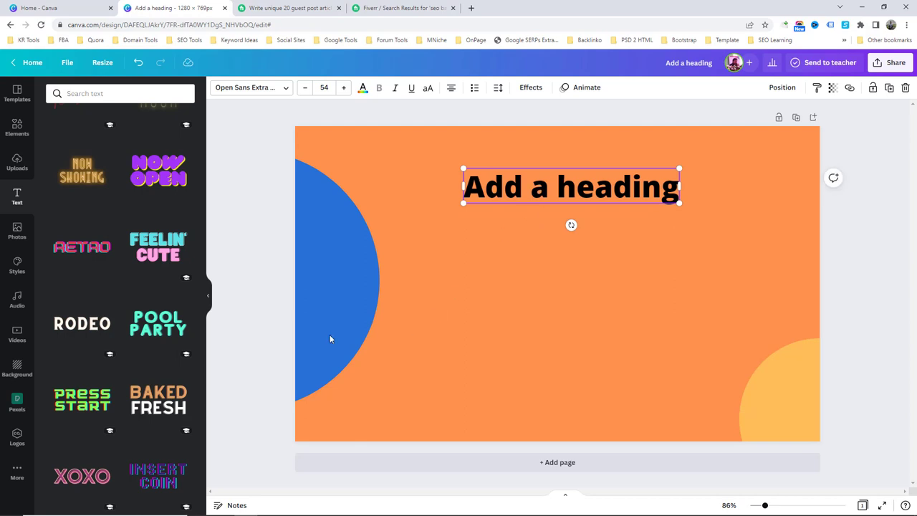
# - Add the "Baked Fresh" font combination to the page and position it just below the heading
pyautogui.click(157, 406)
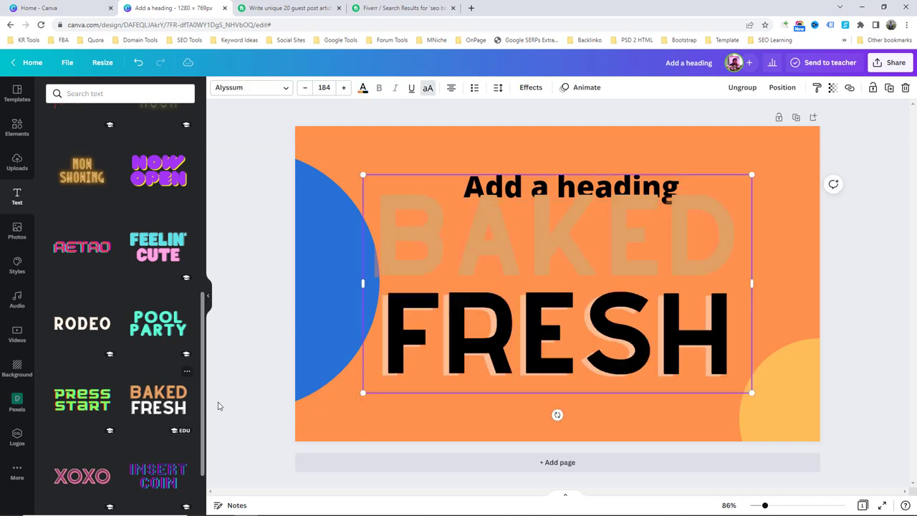
pyautogui.click(764, 252)
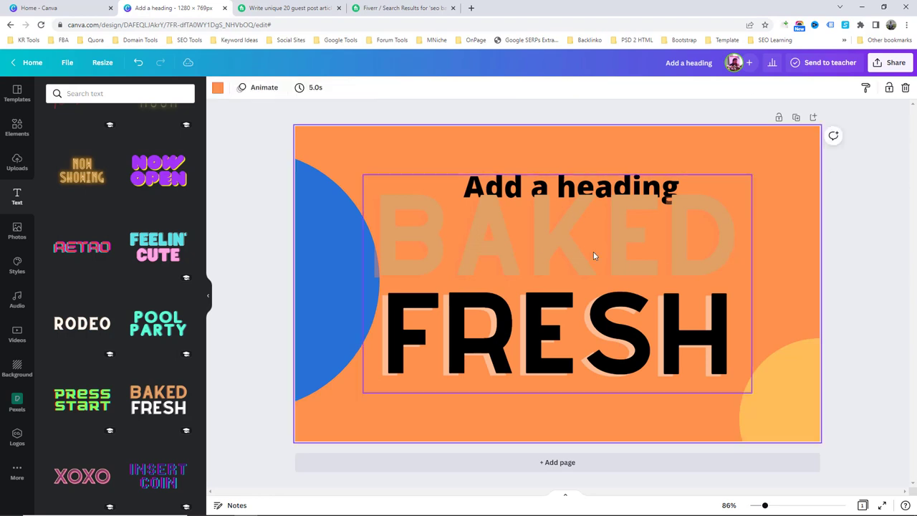
pyautogui.click(590, 253)
pyautogui.moveTo(541, 258); pyautogui.dragTo(553, 261)
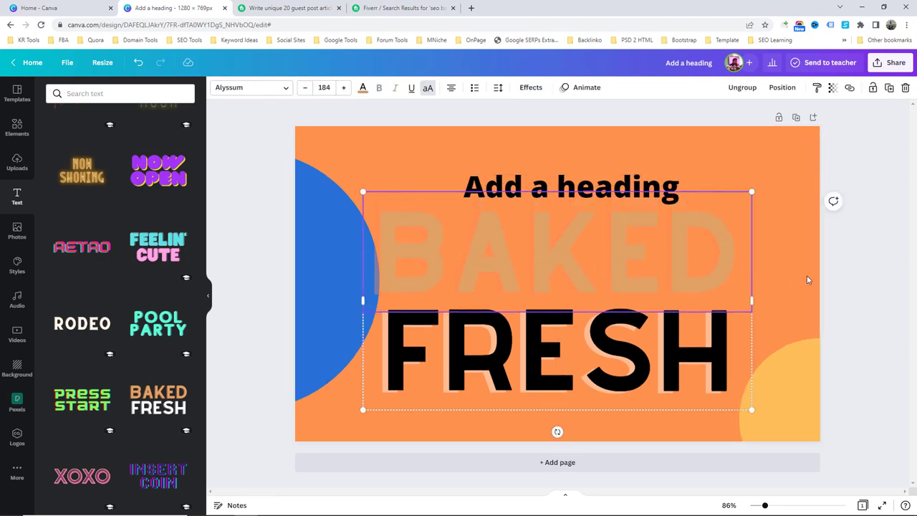
pyautogui.click(783, 276)
pyautogui.click(567, 280)
pyautogui.moveTo(614, 269)
pyautogui.mouseDown()
pyautogui.moveTo(706, 274)
pyautogui.moveTo(590, 274)
pyautogui.moveTo(651, 279)
pyautogui.moveTo(630, 277)
pyautogui.mouseUp()
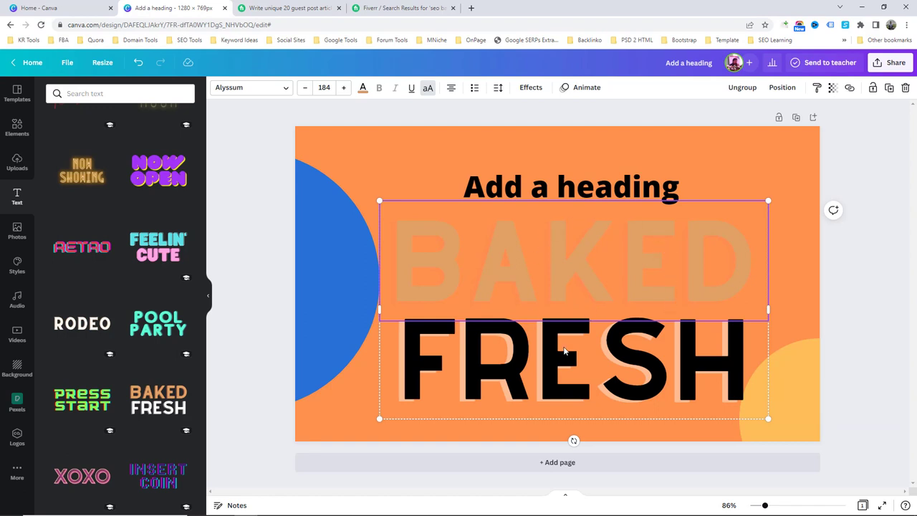
# - Ungroup the "Baked Fresh" text combination and move the FRESH line down, apart from BAKED
pyautogui.rightClick(608, 252)
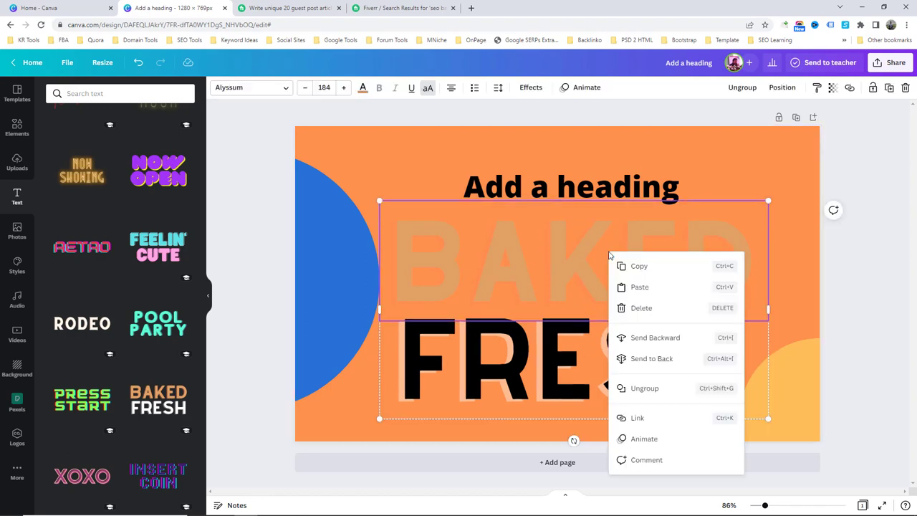
pyautogui.click(641, 392)
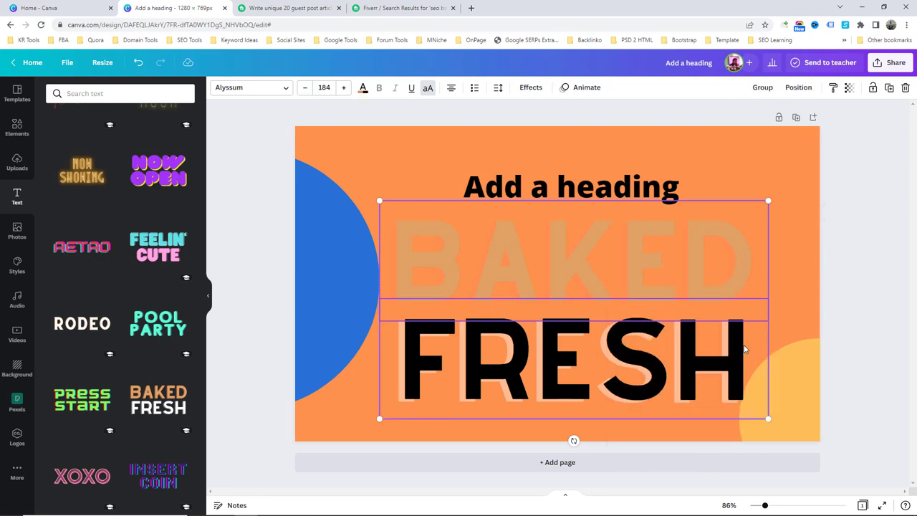
pyautogui.click(793, 307)
pyautogui.moveTo(615, 352); pyautogui.dragTo(615, 370)
# - Delete the BAKED line and move the FRESH text up to the middle of the page, below the heading
pyautogui.moveTo(614, 264)
pyautogui.mouseDown()
pyautogui.moveTo(594, 260)
pyautogui.moveTo(628, 268)
pyautogui.moveTo(586, 266)
pyautogui.moveTo(600, 268)
pyautogui.mouseUp()
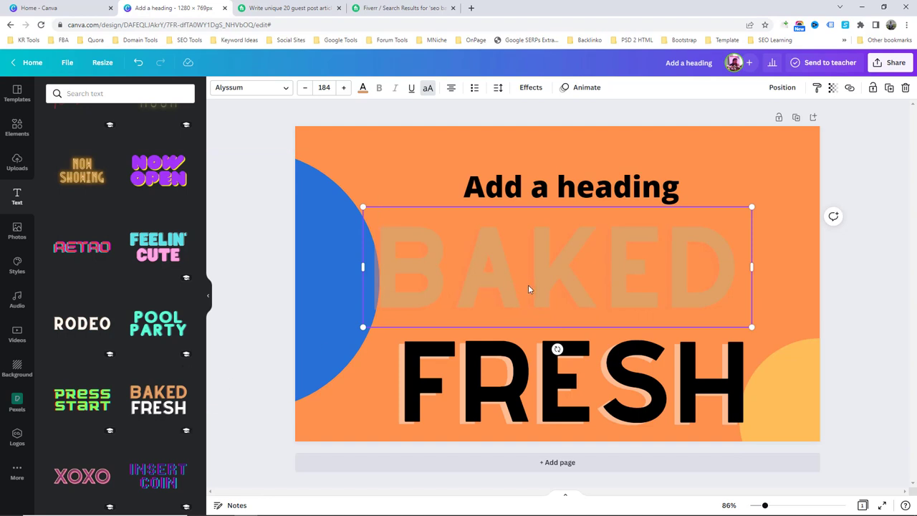
pyautogui.press('Delete')
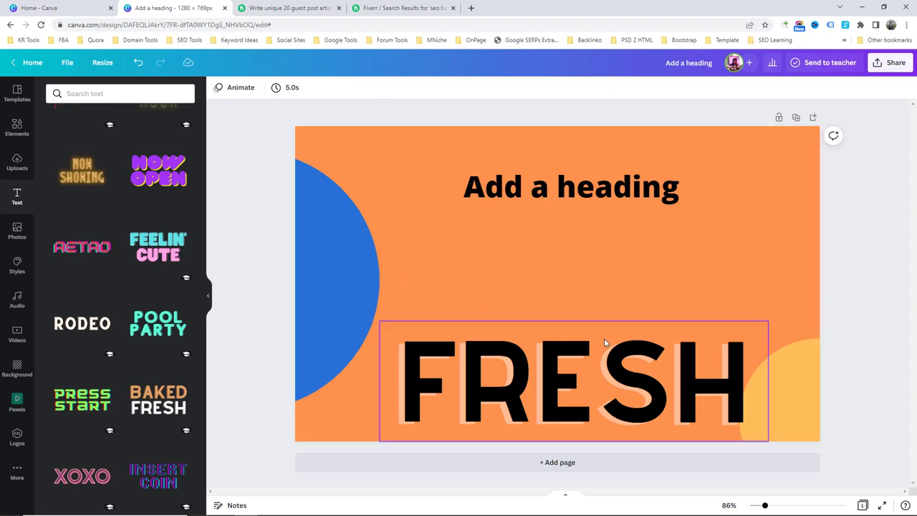
pyautogui.moveTo(605, 314); pyautogui.dragTo(610, 225)
pyautogui.click(598, 198)
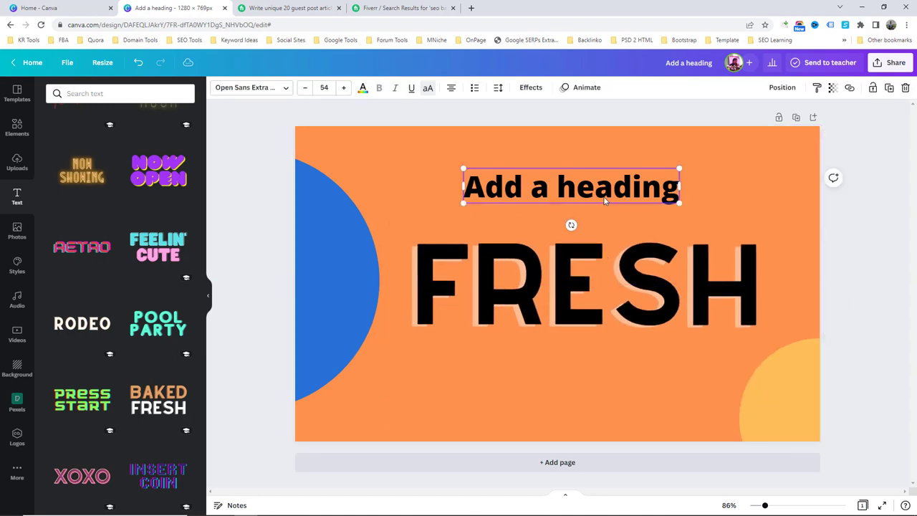